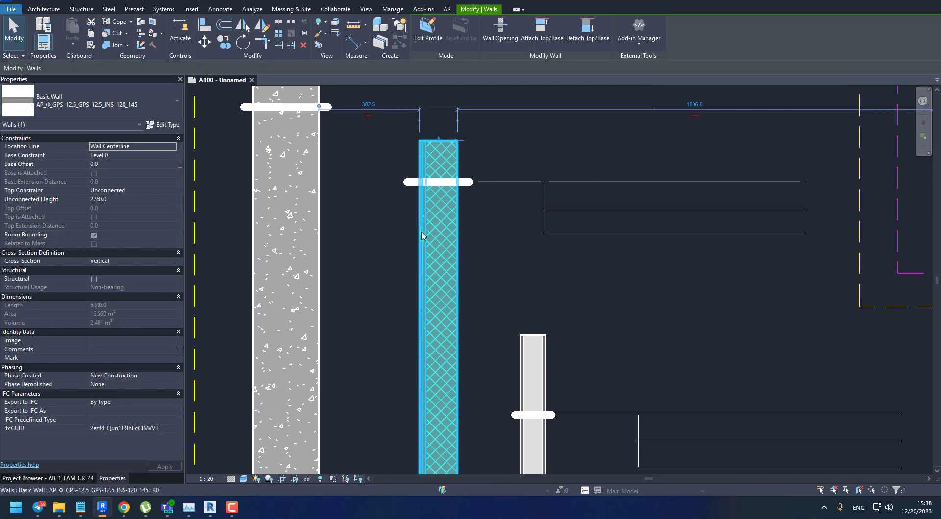
- Check the type names of the concrete wall and the two thinner walls by selecting them one at a time
{"action": "key", "text": "Escape"}
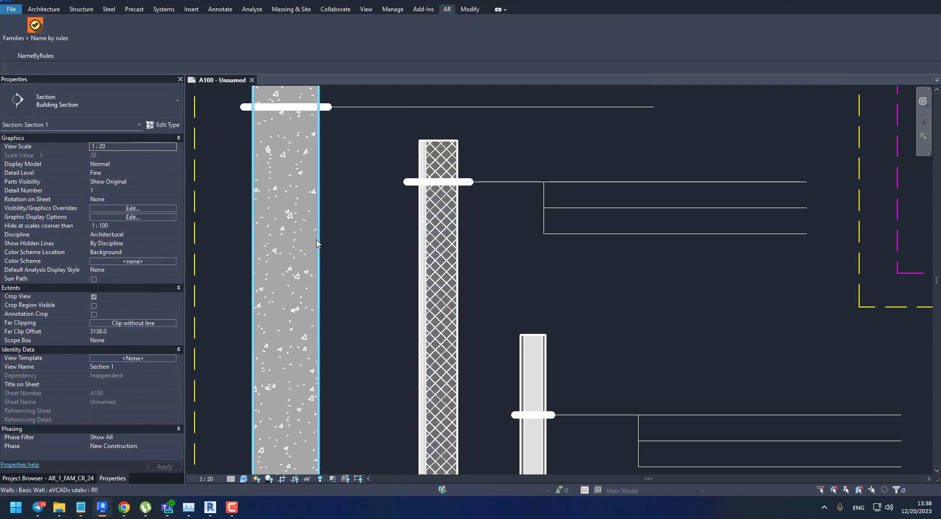
{"action": "left_click", "coordinate": [307, 241]}
{"action": "scroll", "coordinate": [333, 225], "scroll_direction": "down", "scroll_amount": 1}
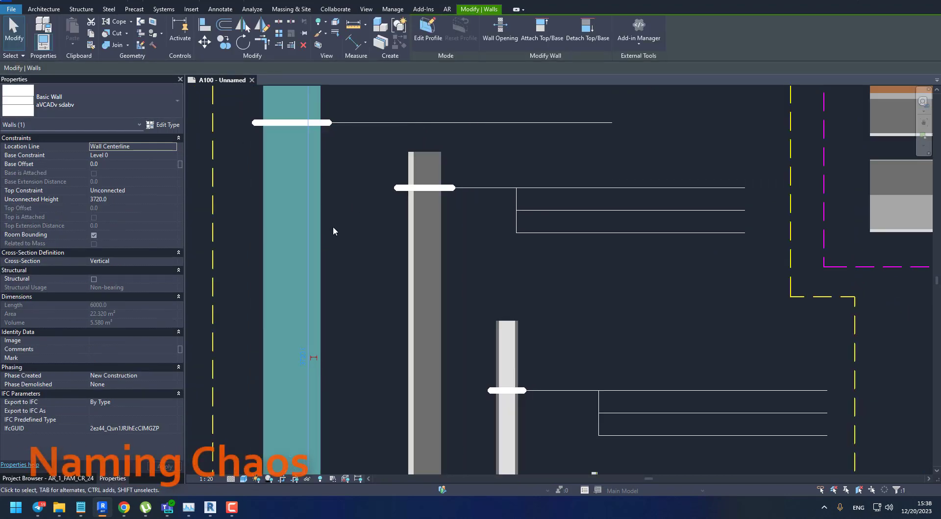
{"action": "middle_click_drag", "start_coordinate": [347, 244], "coordinate": [371, 264]}
{"action": "scroll", "coordinate": [355, 235], "scroll_direction": "down", "scroll_amount": 2}
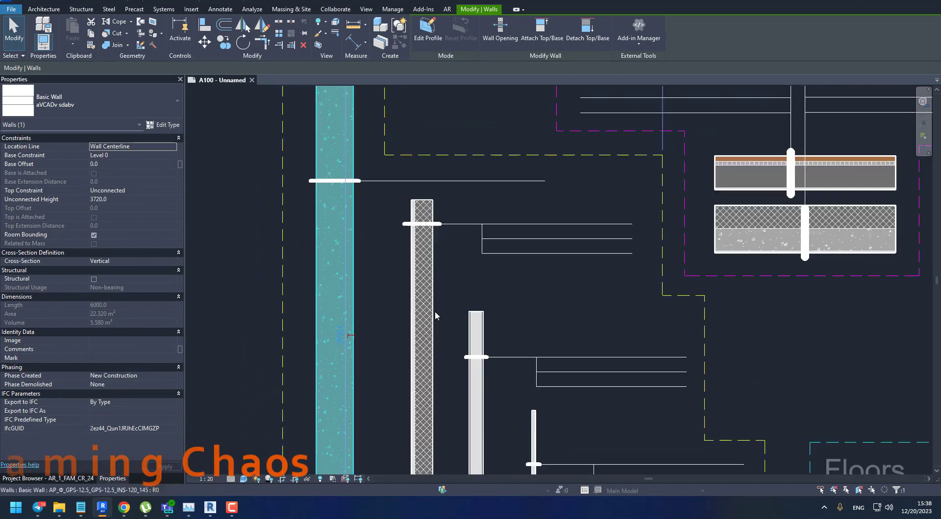
{"action": "left_click", "coordinate": [474, 323]}
{"action": "middle_click_drag", "start_coordinate": [539, 316], "coordinate": [475, 240]}
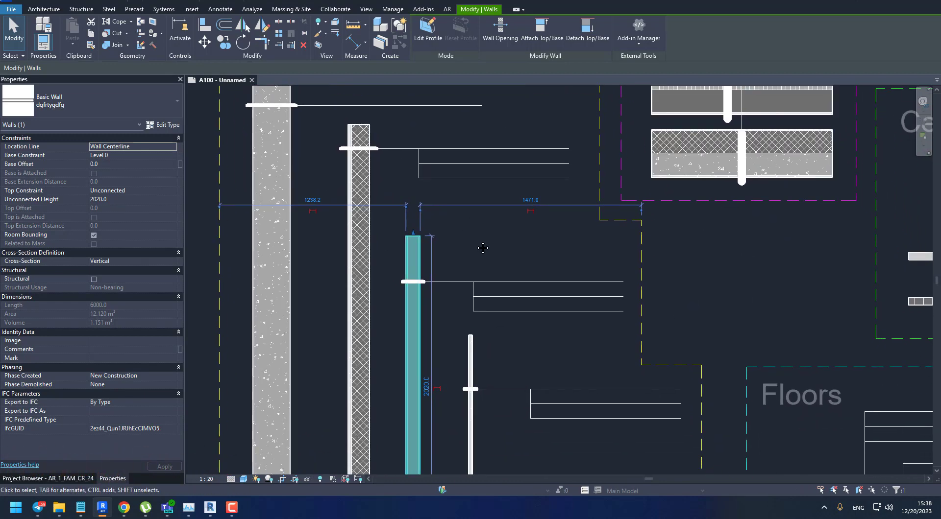
{"action": "middle_click_drag", "start_coordinate": [477, 289], "coordinate": [462, 233]}
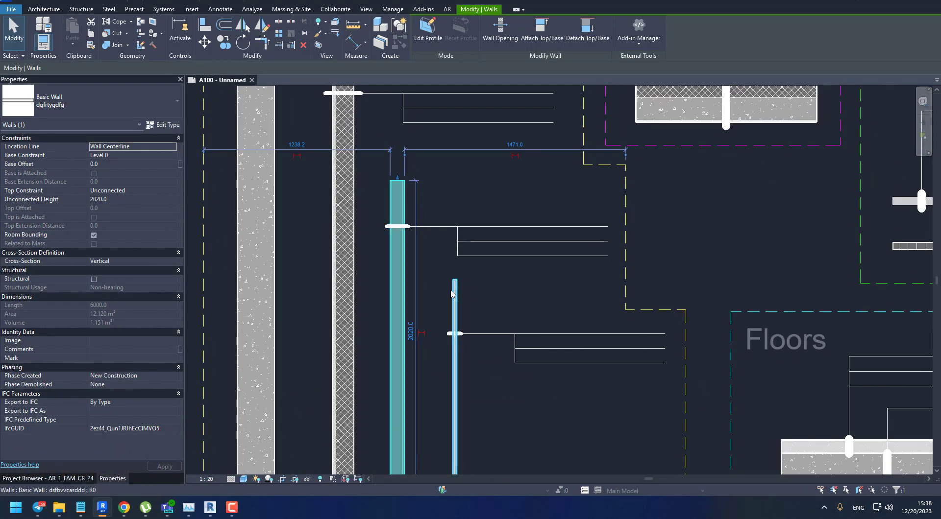
{"action": "left_click", "coordinate": [455, 293]}
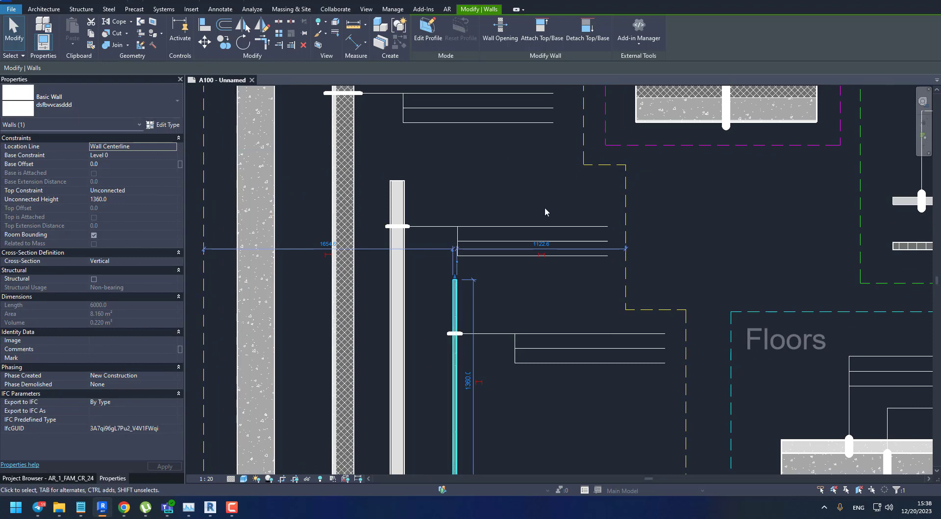
- Select the lower roof assembly in the Roofs group to check its type name
{"action": "middle_click_drag", "start_coordinate": [549, 213], "coordinate": [452, 297]}
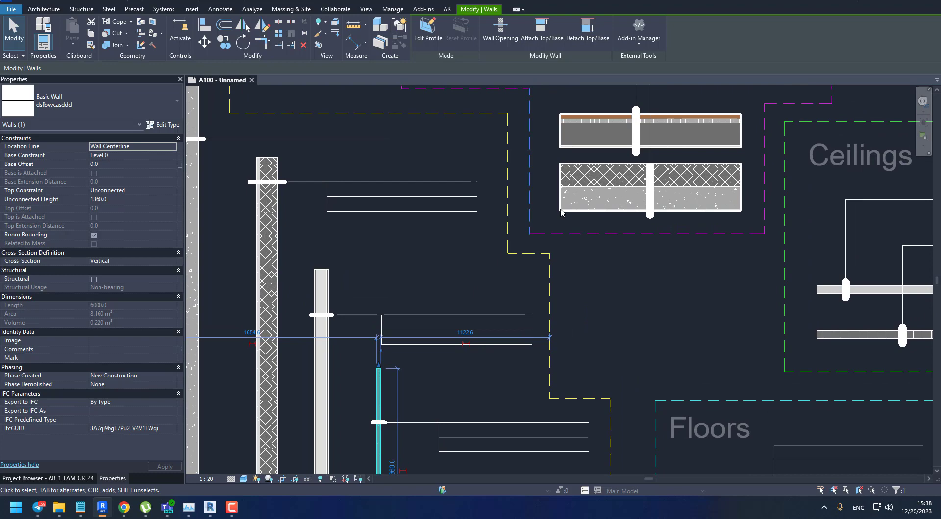
{"action": "left_click", "coordinate": [592, 189]}
{"action": "middle_click_drag", "start_coordinate": [473, 167], "coordinate": [446, 217]}
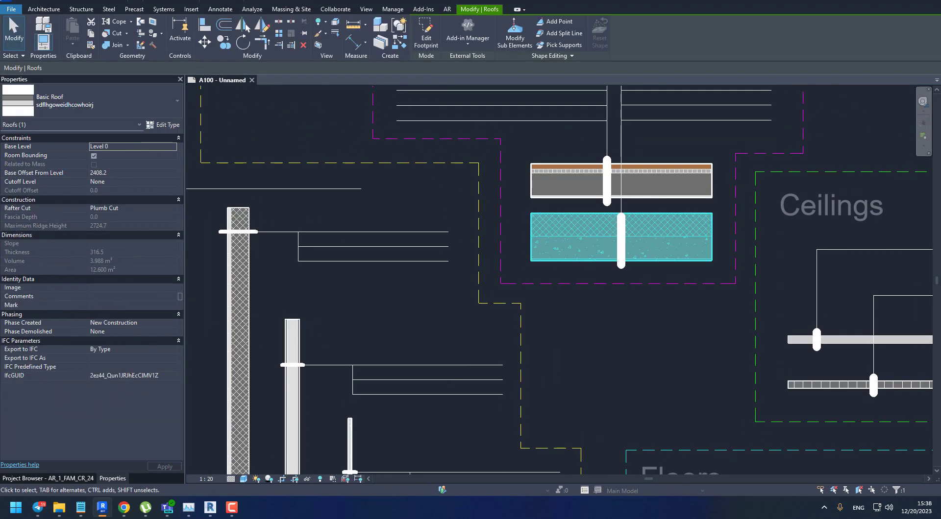
- Examine the Type and Layers columns of the Multi-Category Schedule and deactivate the section viewport
{"action": "scroll", "coordinate": [891, 258], "scroll_direction": "down", "scroll_amount": 4}
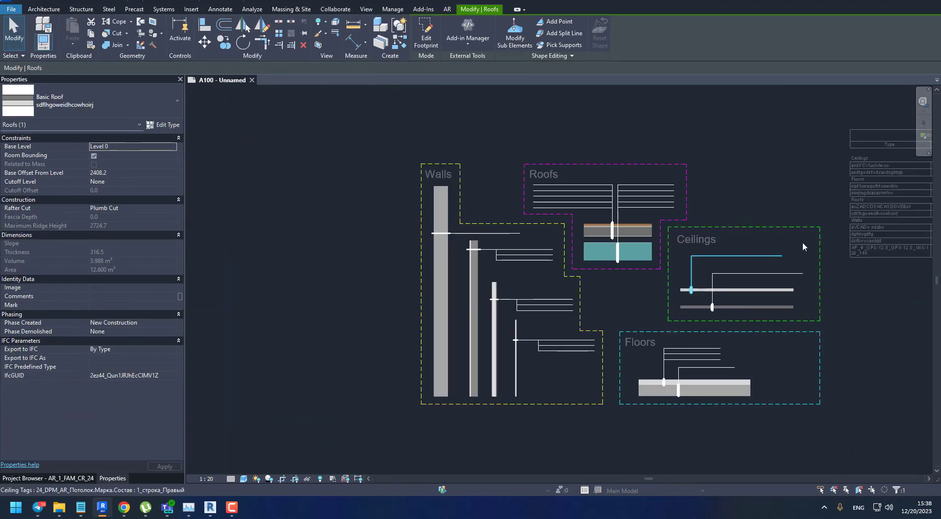
{"action": "middle_click_drag", "start_coordinate": [802, 246], "coordinate": [657, 257]}
{"action": "scroll", "coordinate": [825, 230], "scroll_direction": "up", "scroll_amount": 2}
{"action": "scroll", "coordinate": [825, 229], "scroll_direction": "up", "scroll_amount": 2}
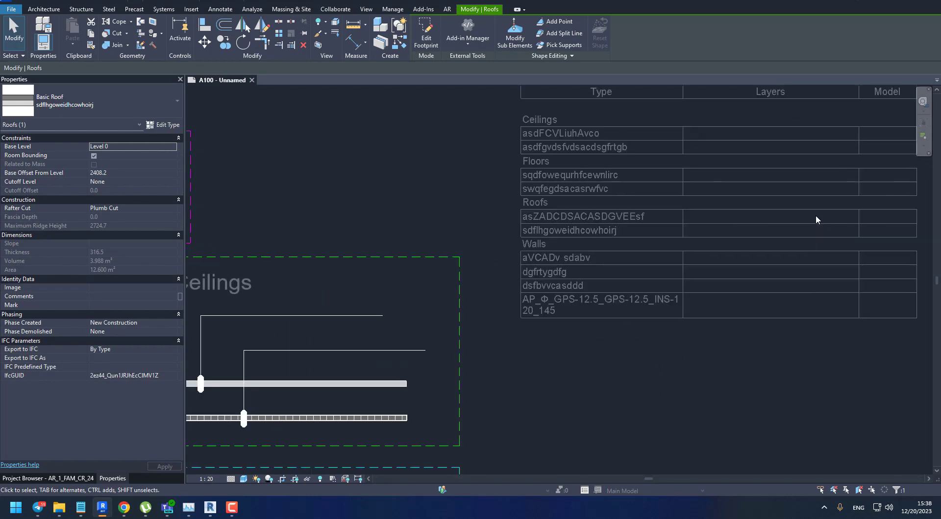
{"action": "middle_click_drag", "start_coordinate": [816, 212], "coordinate": [795, 256]}
{"action": "left_click", "coordinate": [758, 183]}
{"action": "double_click", "coordinate": [758, 182]}
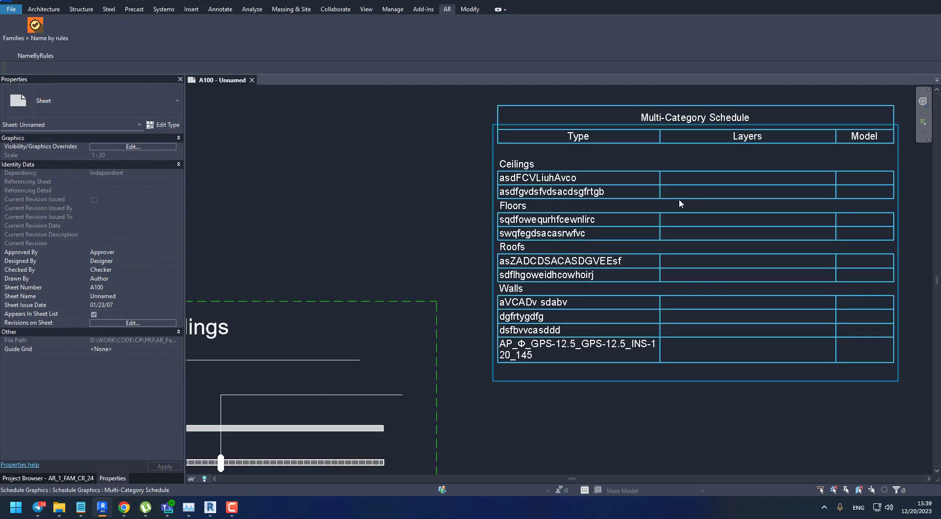
- Reactivate the section viewport and select the crosshatched insulated wall in the Walls group
{"action": "scroll", "coordinate": [665, 277], "scroll_direction": "down", "scroll_amount": 6}
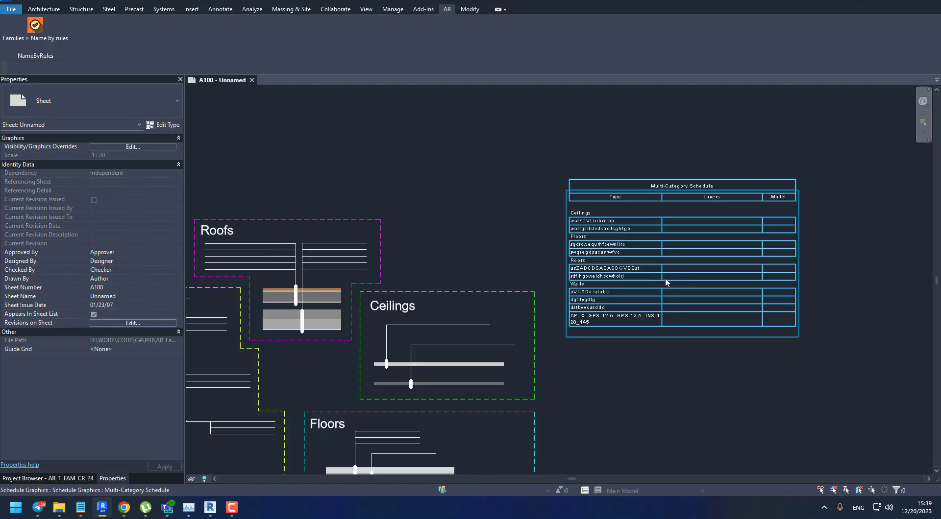
{"action": "middle_click_drag", "start_coordinate": [626, 244], "coordinate": [866, 178]}
{"action": "scroll", "coordinate": [602, 232], "scroll_direction": "up", "scroll_amount": 3}
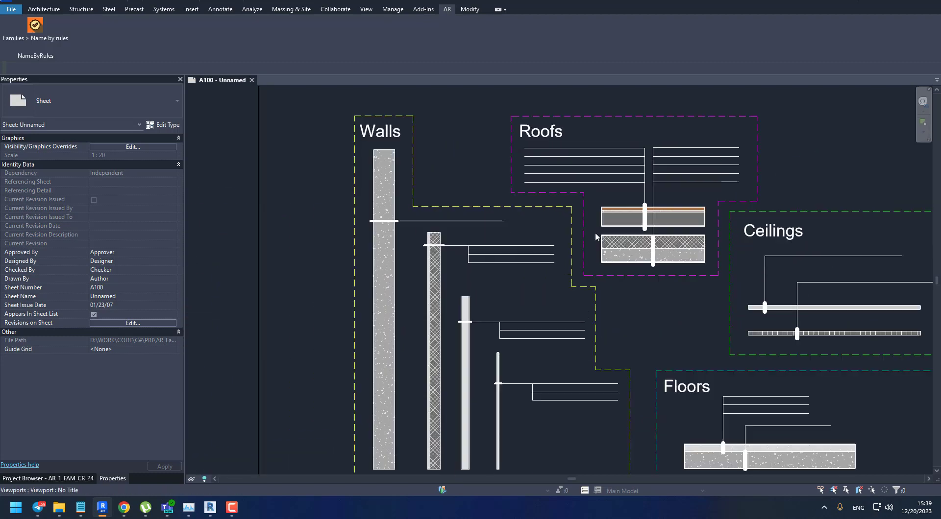
{"action": "scroll", "coordinate": [542, 256], "scroll_direction": "up", "scroll_amount": 3}
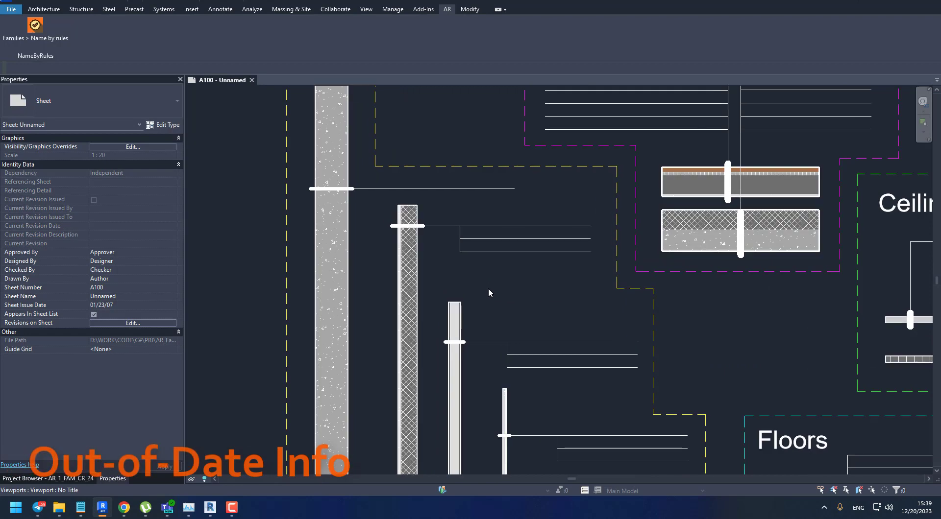
{"action": "double_click", "coordinate": [488, 287]}
{"action": "left_click", "coordinate": [415, 279]}
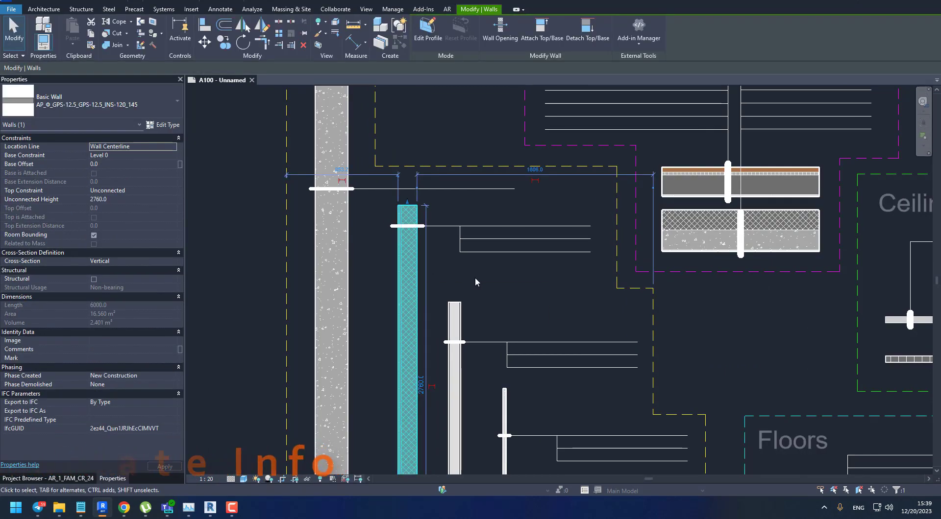
{"action": "mouse_move", "coordinate": [475, 277]}
{"action": "middle_mouse_down"}
{"action": "mouse_move", "coordinate": [487, 246]}
{"action": "mouse_move", "coordinate": [479, 236]}
{"action": "mouse_move", "coordinate": [498, 235]}
{"action": "mouse_move", "coordinate": [495, 246]}
{"action": "middle_mouse_up"}
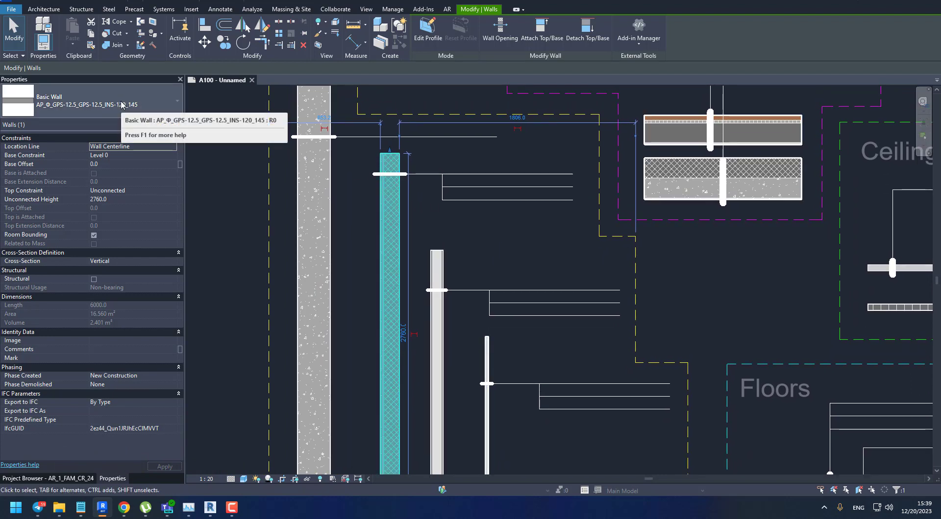
- Change the insulation layer's thickness in the wall type's structure for a total width of 175 mm, and accept the type changes
{"action": "left_click", "coordinate": [163, 124]}
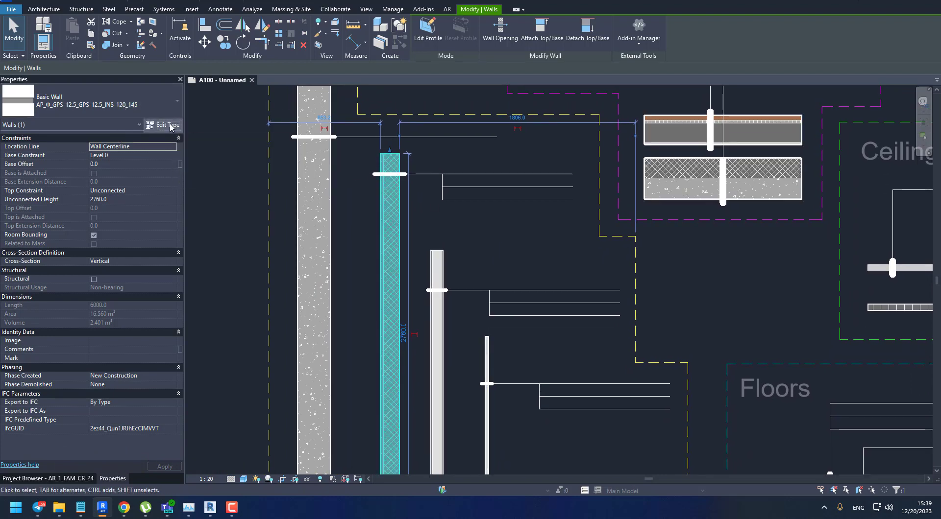
{"action": "left_click", "coordinate": [673, 166]}
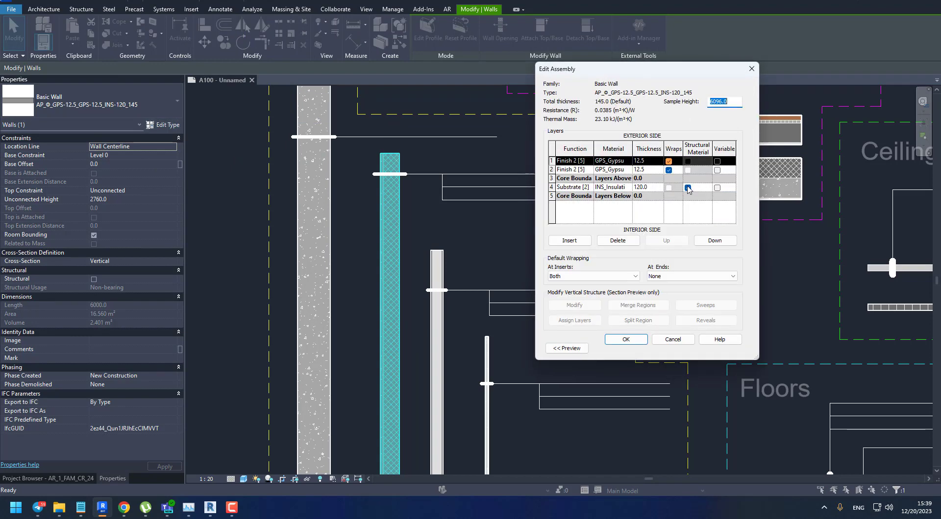
{"action": "left_click", "coordinate": [646, 186]}
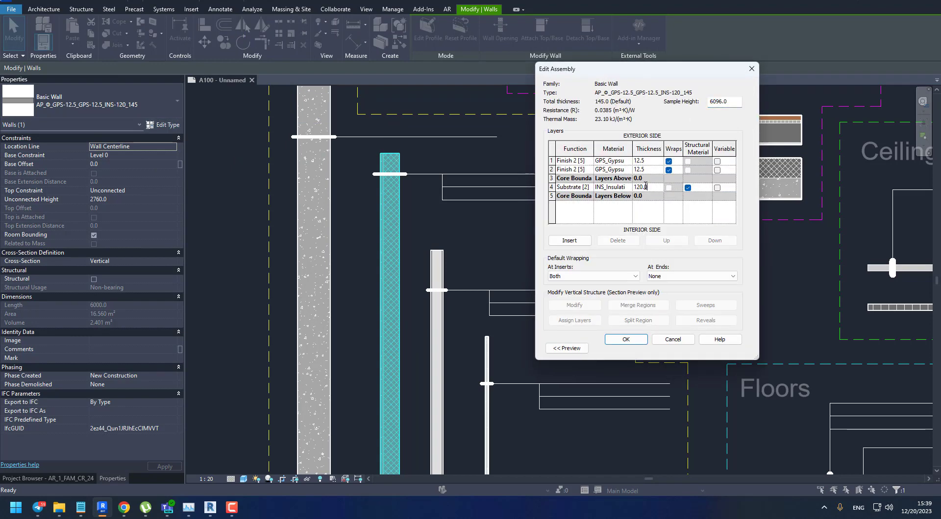
{"action": "key", "text": "BackSpace"}
{"action": "left_click", "coordinate": [626, 339]}
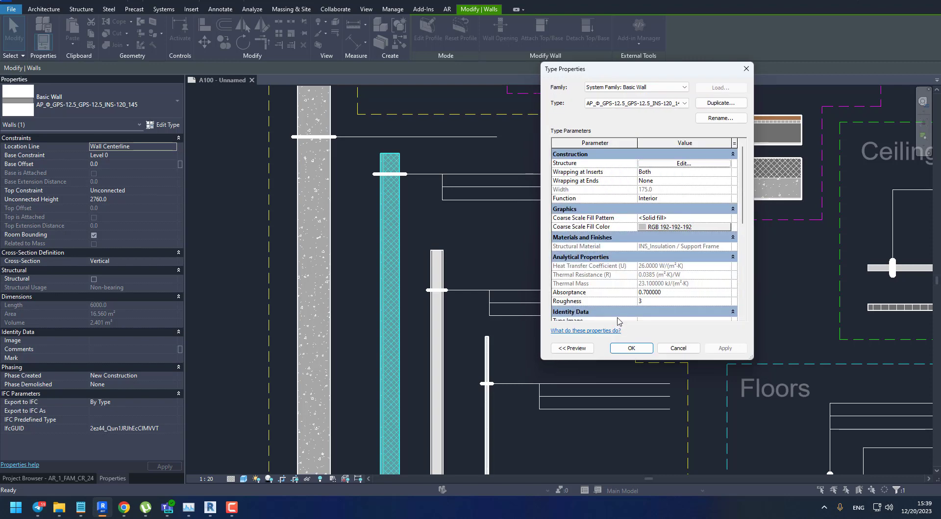
{"action": "scroll", "coordinate": [659, 244], "scroll_direction": "down", "scroll_amount": 5}
{"action": "scroll", "coordinate": [659, 243], "scroll_direction": "down", "scroll_amount": 2}
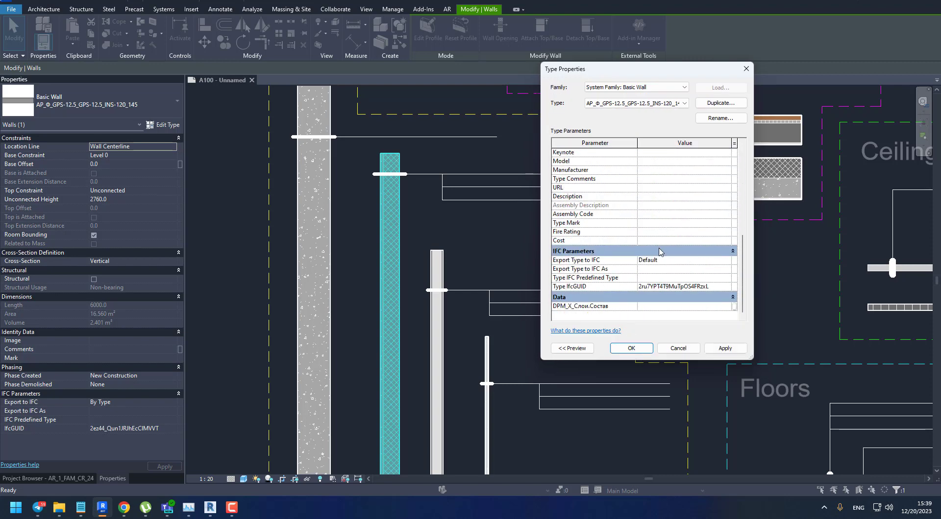
{"action": "scroll", "coordinate": [659, 243], "scroll_direction": "up", "scroll_amount": 8}
{"action": "left_click", "coordinate": [632, 348]}
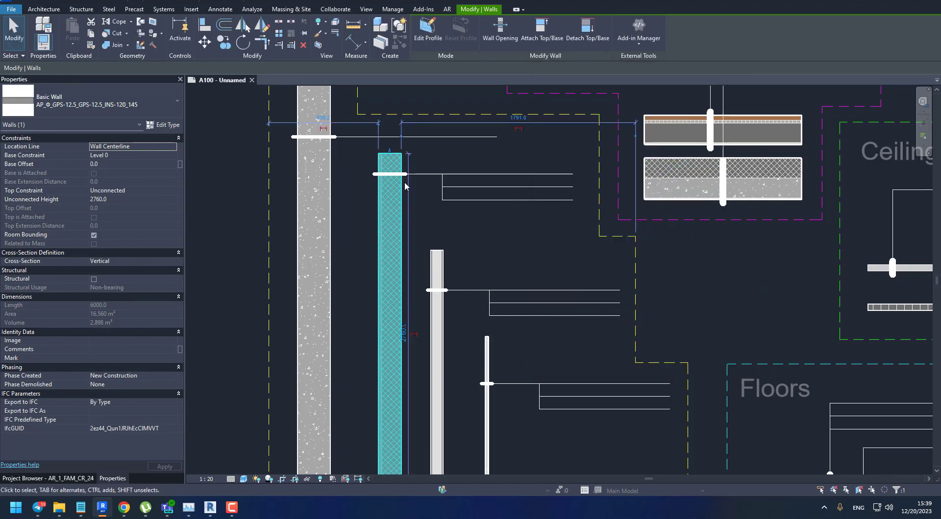
{"action": "scroll", "coordinate": [392, 161], "scroll_direction": "up", "scroll_amount": 3}
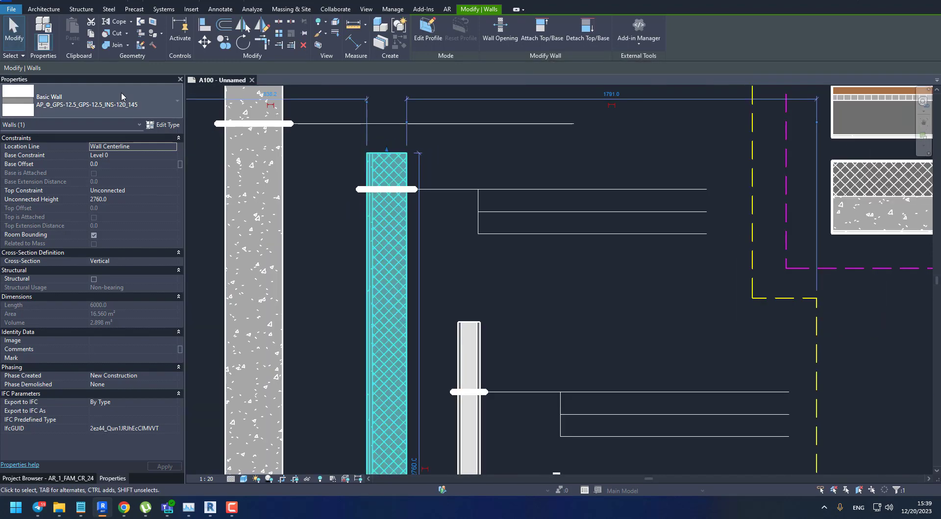
{"action": "left_click", "coordinate": [484, 260]}
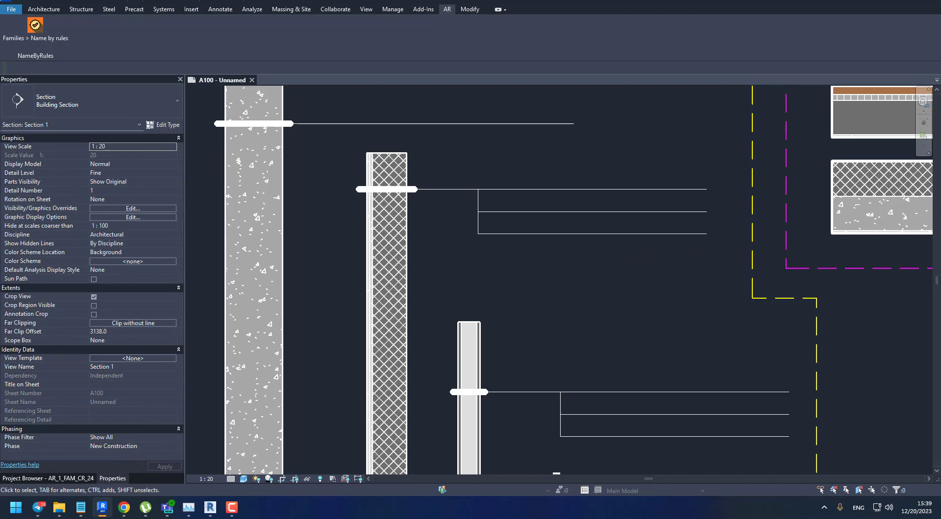
{"action": "key", "text": "alt+Tab"}
{"action": "key", "text": "alt+Tab"}
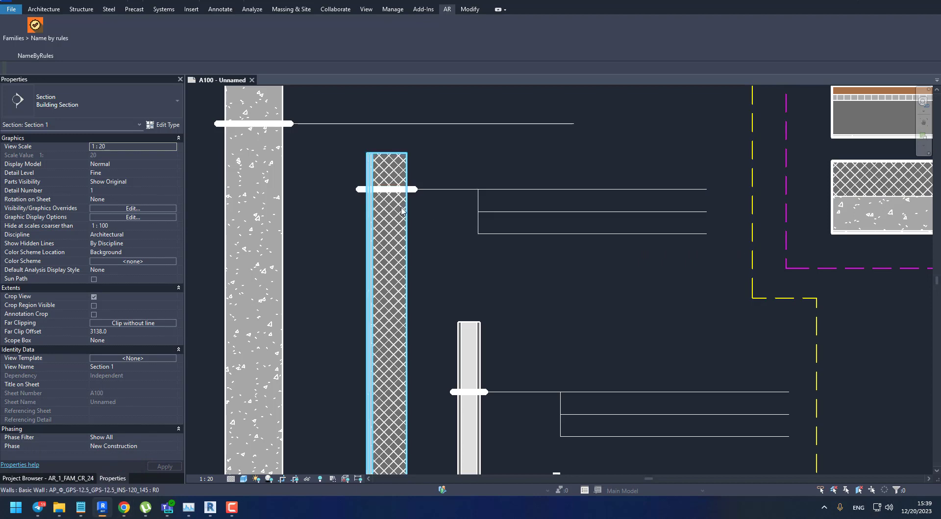
- Check the DPM_X_Слои.Состав parameter in the insulated wall's type properties and close them without changes
{"action": "left_click", "coordinate": [403, 220]}
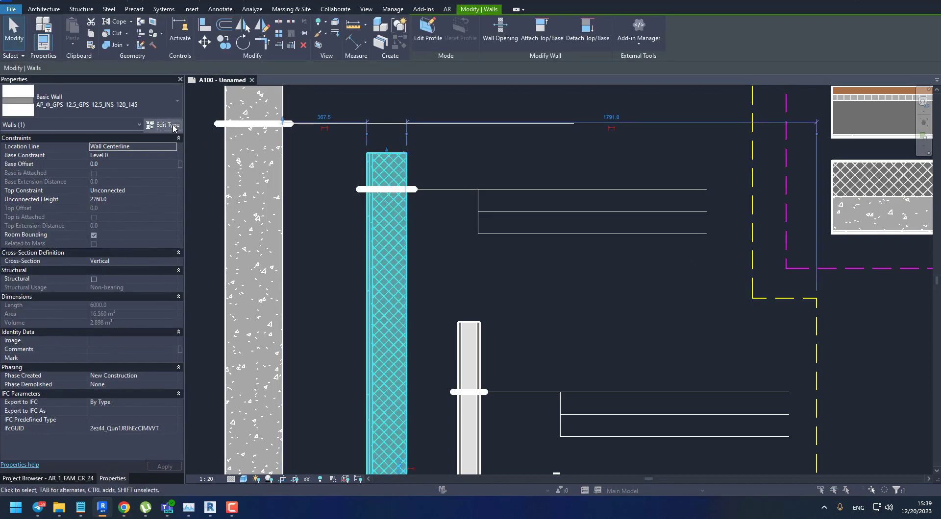
{"action": "left_click", "coordinate": [163, 125]}
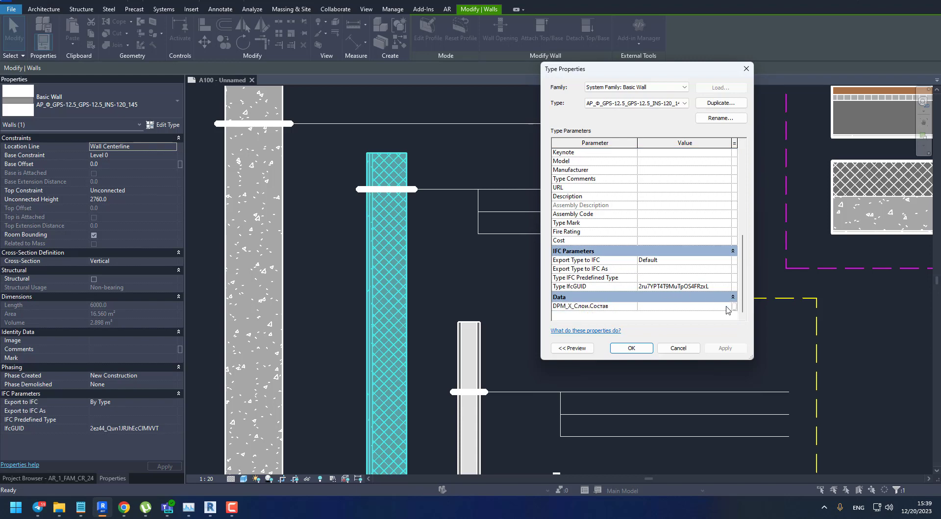
{"action": "left_click", "coordinate": [727, 307]}
{"action": "left_click", "coordinate": [825, 345]}
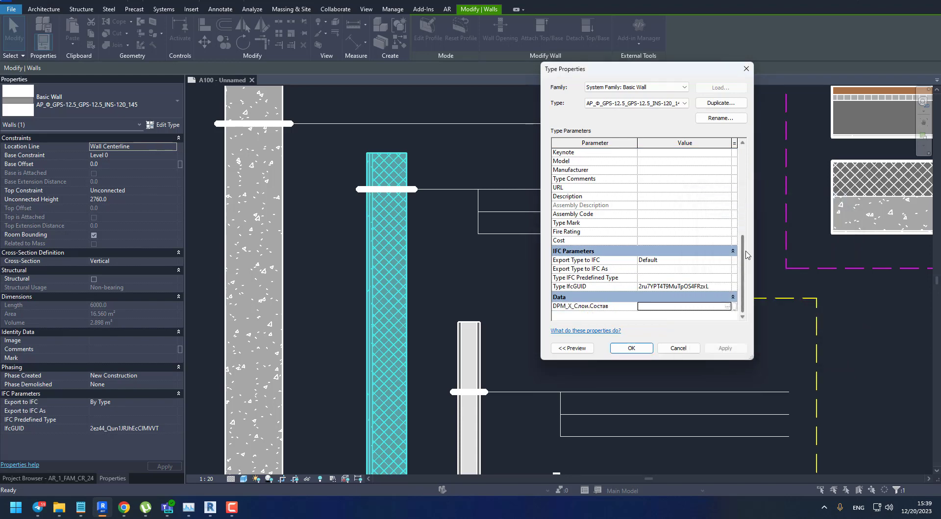
{"action": "left_click", "coordinate": [678, 348]}
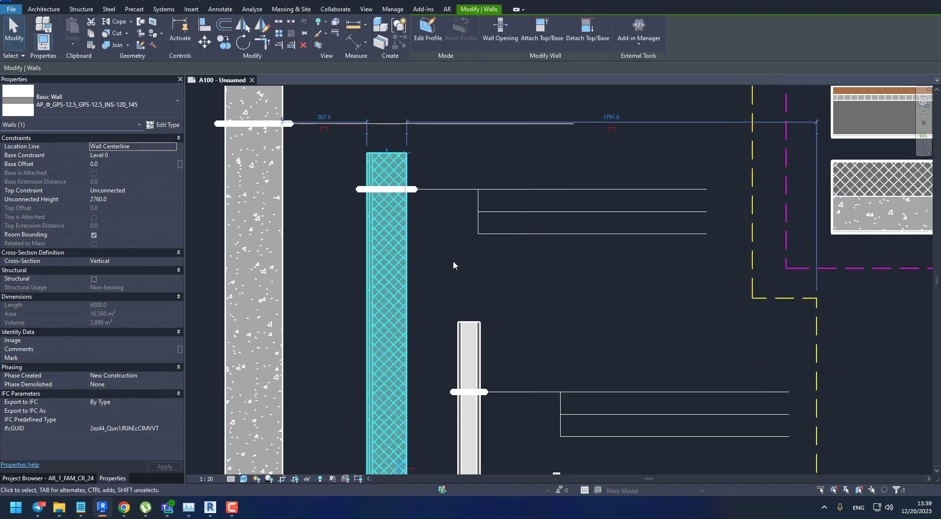
- Examine the Layers column of the Multi-Category Schedule and the layer tags of the roofs and ceilings
{"action": "scroll", "coordinate": [454, 262], "scroll_direction": "down", "scroll_amount": 5}
{"action": "middle_click_drag", "start_coordinate": [666, 257], "coordinate": [518, 294]}
{"action": "scroll", "coordinate": [826, 202], "scroll_direction": "up", "scroll_amount": 3}
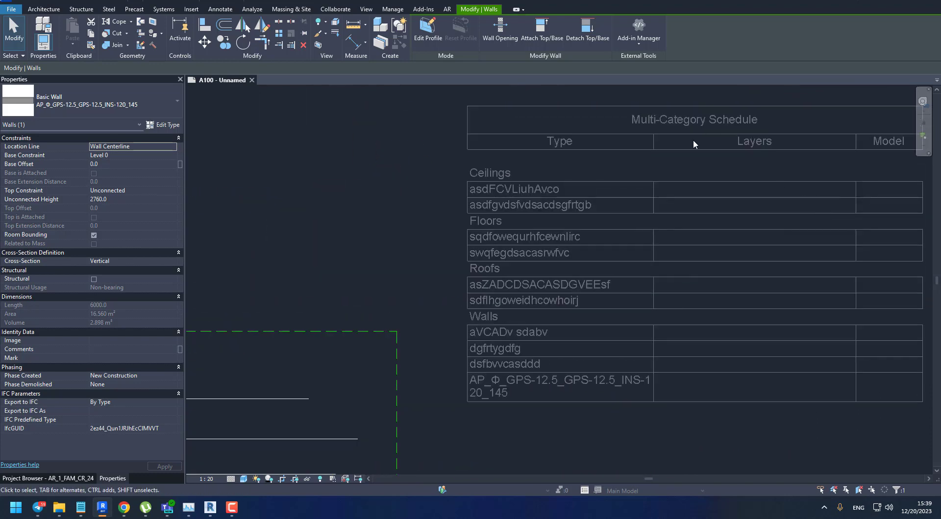
{"action": "scroll", "coordinate": [741, 223], "scroll_direction": "down", "scroll_amount": 4}
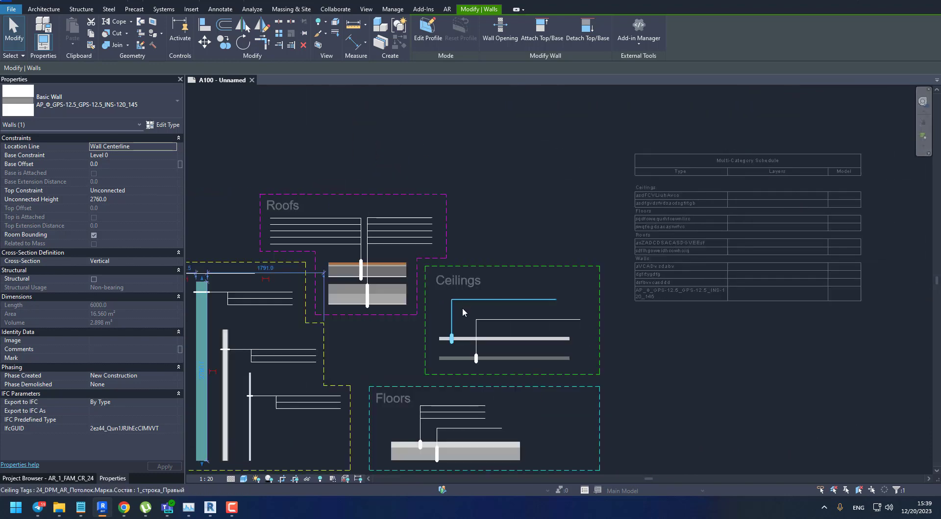
{"action": "scroll", "coordinate": [492, 308], "scroll_direction": "up", "scroll_amount": 4}
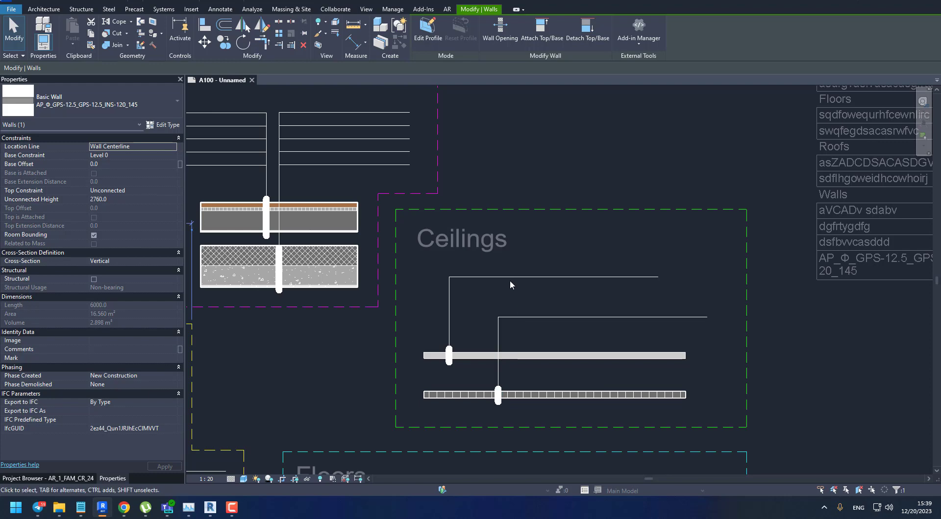
{"action": "middle_click_drag", "start_coordinate": [382, 218], "coordinate": [503, 342]}
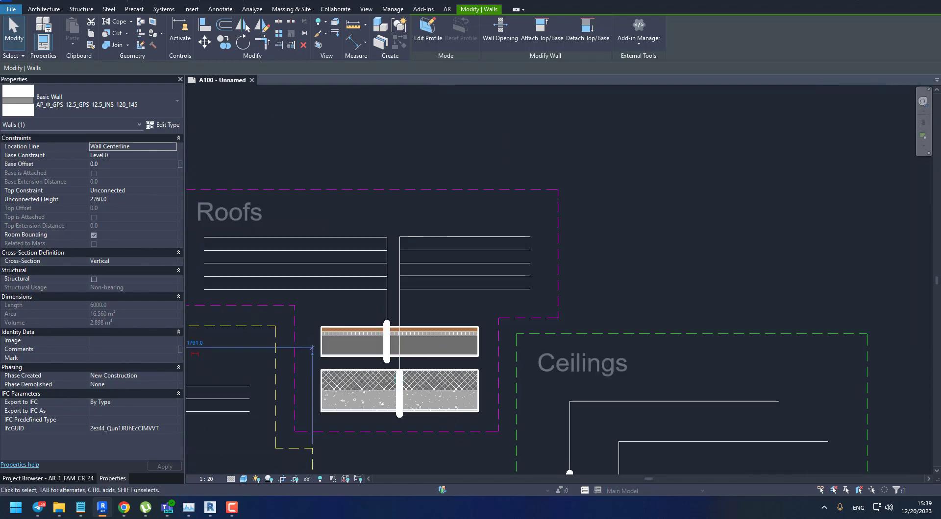
{"action": "left_click", "coordinate": [740, 242]}
{"action": "scroll", "coordinate": [742, 241], "scroll_direction": "down", "scroll_amount": 3}
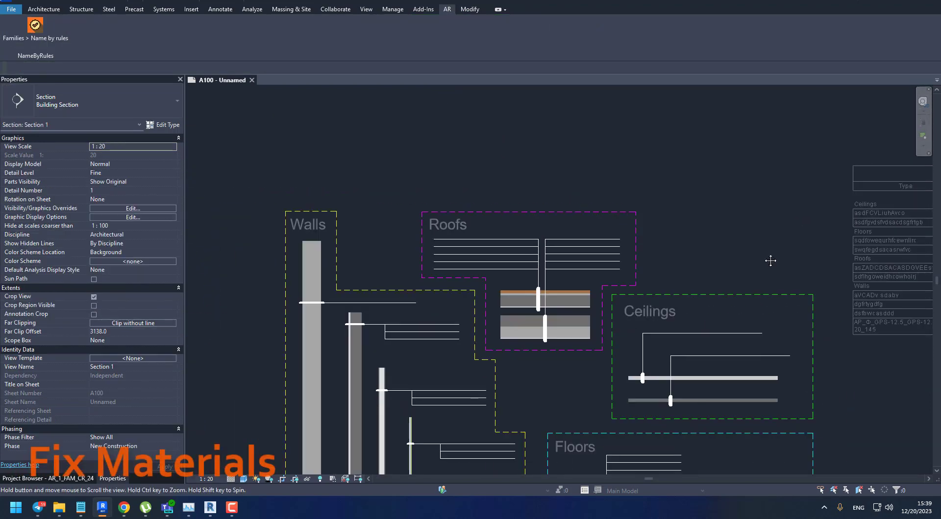
{"action": "middle_click_drag", "start_coordinate": [772, 259], "coordinate": [737, 236]}
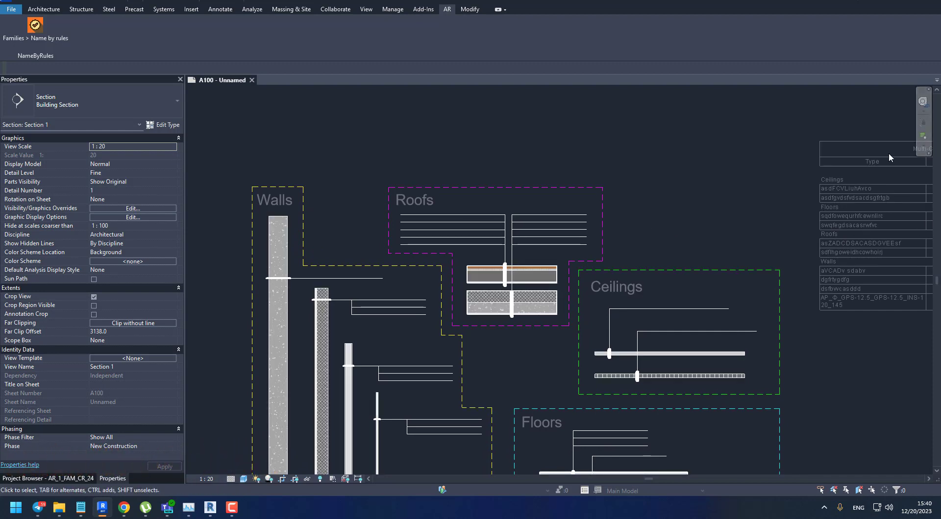
- Examine the full material names in the crosshatched insulated wall type's layer structure and close it without changes
{"action": "scroll", "coordinate": [501, 237], "scroll_direction": "up", "scroll_amount": 4}
{"action": "left_click", "coordinate": [419, 277]}
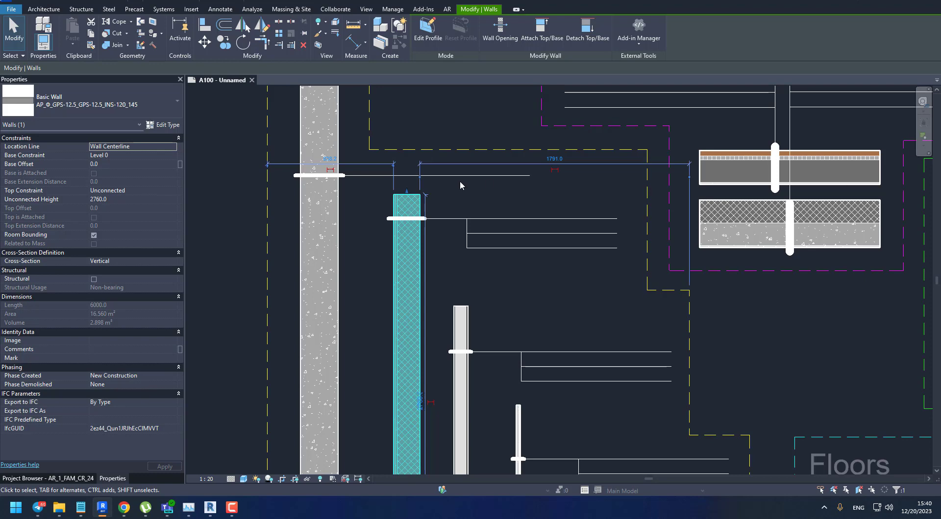
{"action": "left_click", "coordinate": [164, 125]}
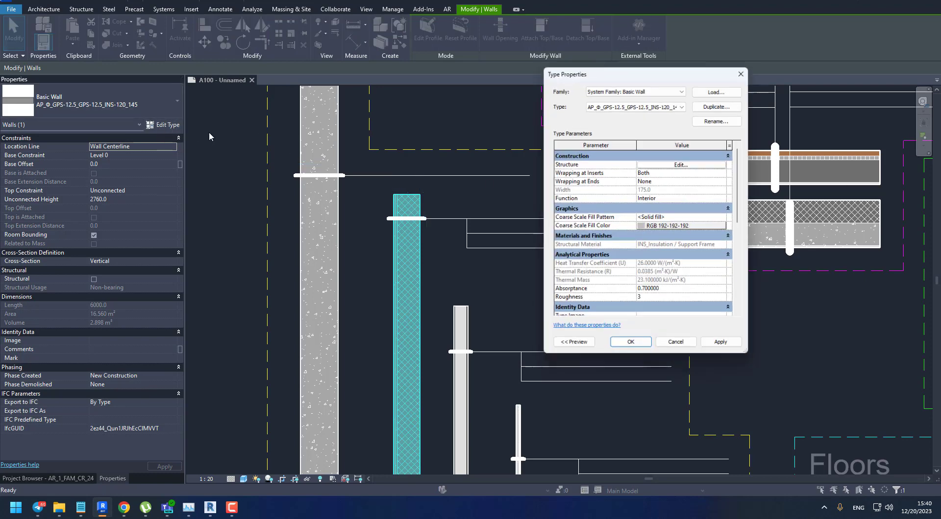
{"action": "left_click", "coordinate": [675, 164]}
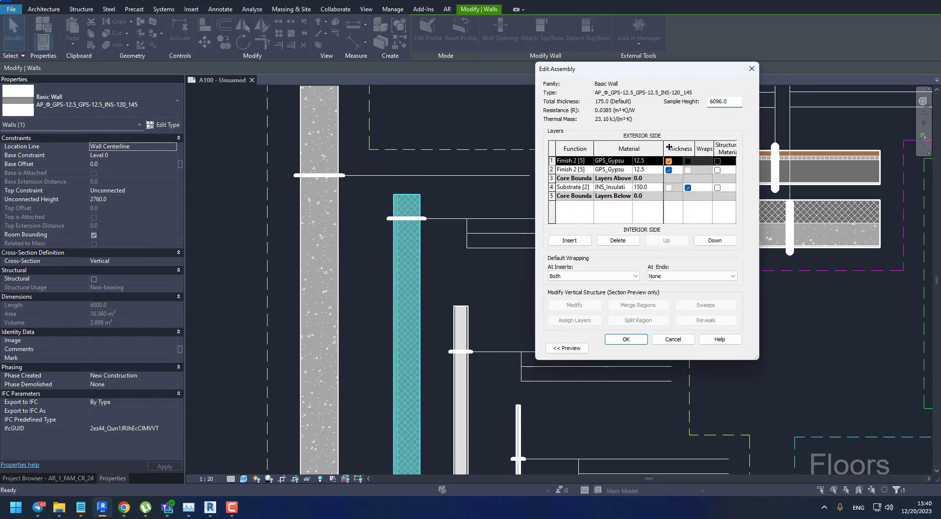
{"action": "double_click", "coordinate": [631, 143]}
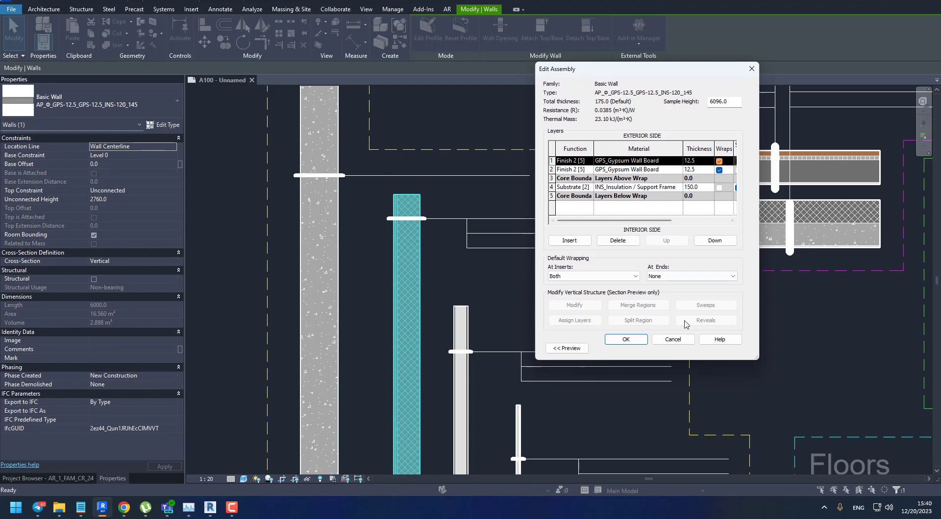
{"action": "left_click", "coordinate": [680, 342]}
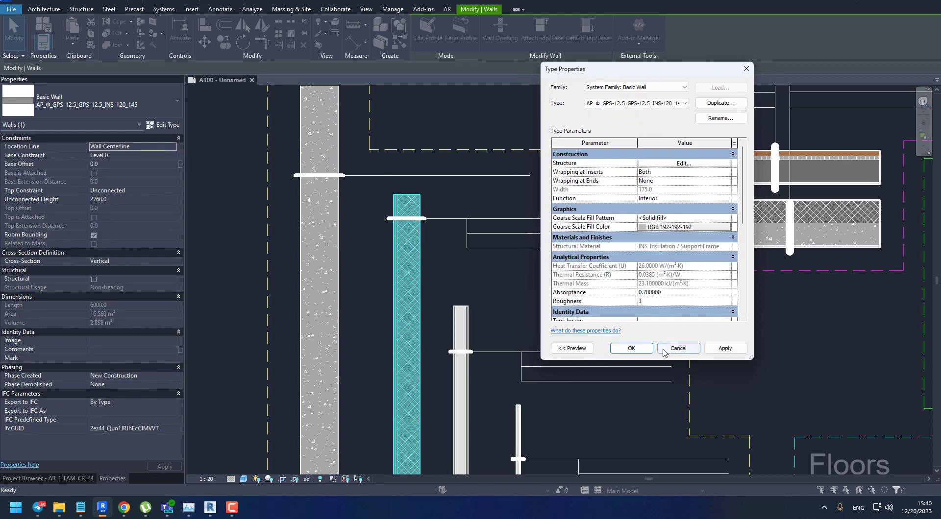
{"action": "left_click", "coordinate": [679, 349]}
- Examine the layer structure of the third wall's type in the Walls group and close it without changes
{"action": "left_click", "coordinate": [468, 325]}
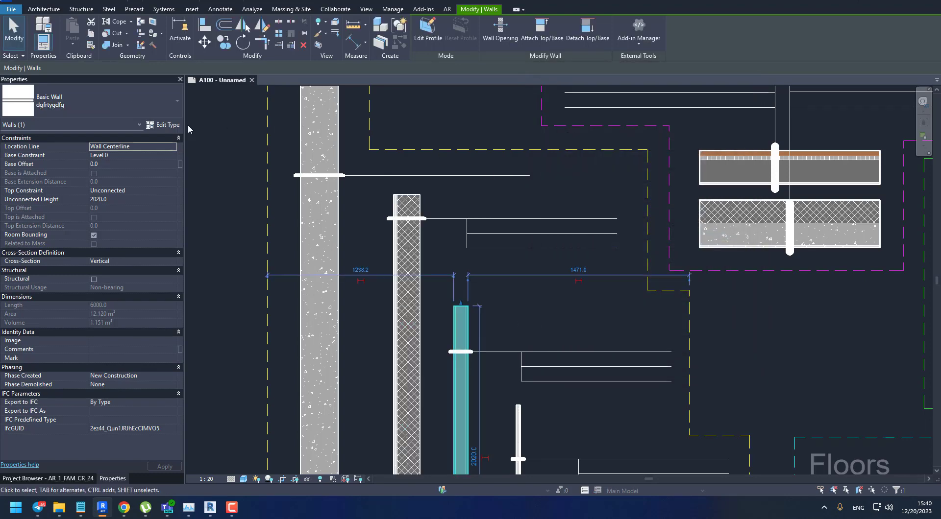
{"action": "left_click", "coordinate": [167, 125]}
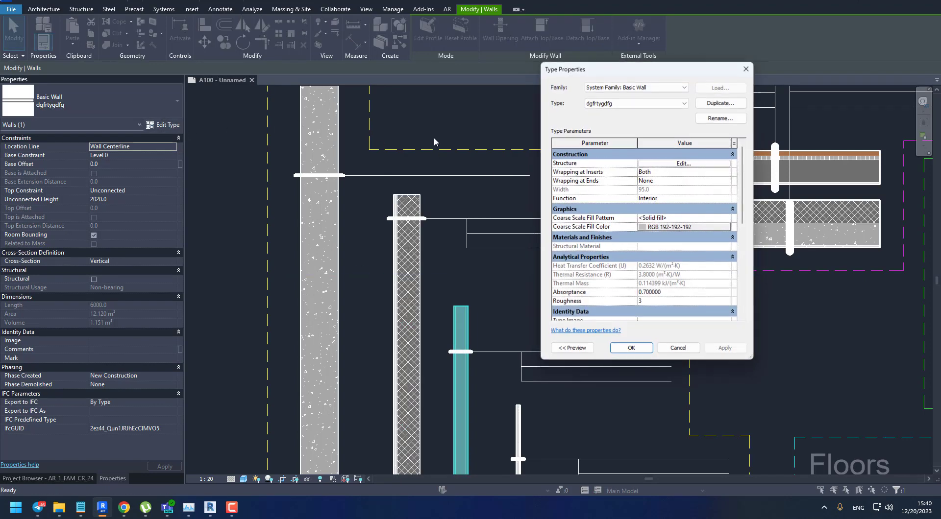
{"action": "left_click", "coordinate": [655, 164]}
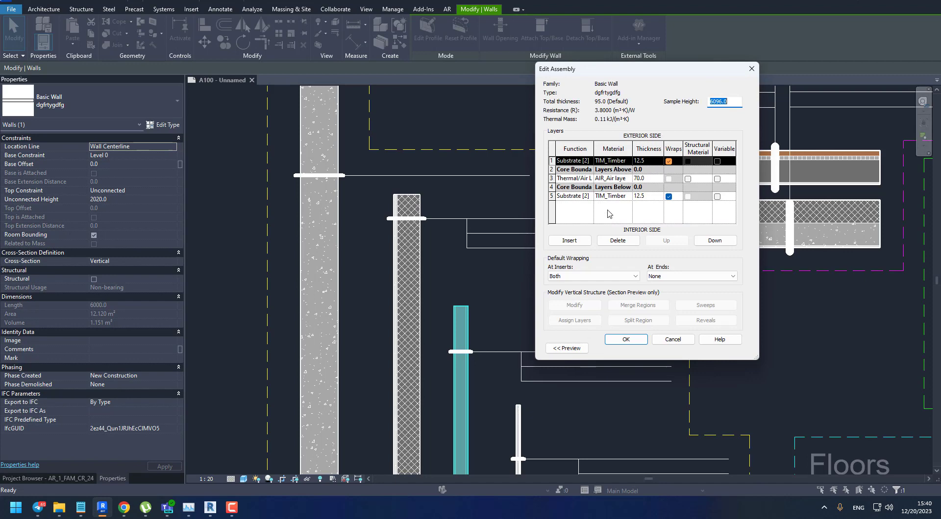
{"action": "left_click", "coordinate": [672, 340]}
{"action": "left_click", "coordinate": [679, 350]}
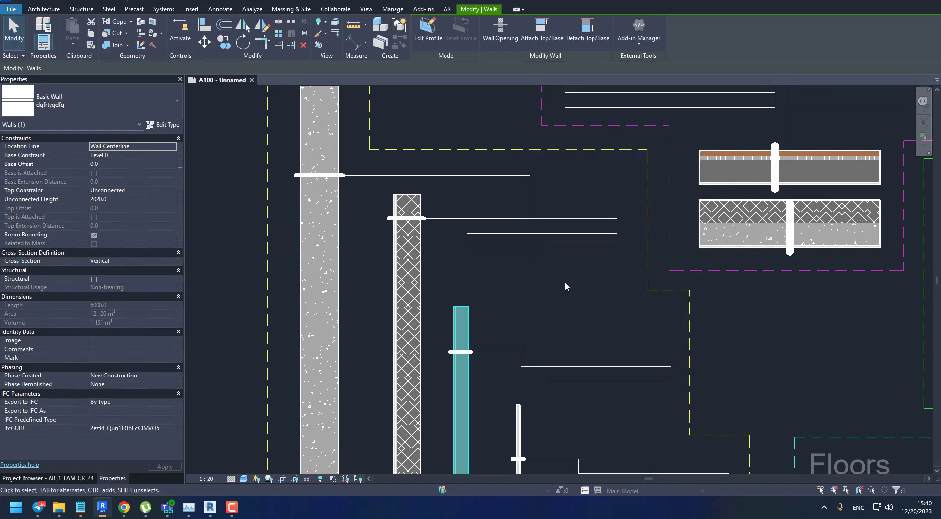
- Examine the layer structure of the thinnest wall's type, close it without changes and clear the selection
{"action": "scroll", "coordinate": [554, 294], "scroll_direction": "down", "scroll_amount": 5}
{"action": "scroll", "coordinate": [528, 395], "scroll_direction": "up", "scroll_amount": 5}
{"action": "left_click", "coordinate": [556, 343]}
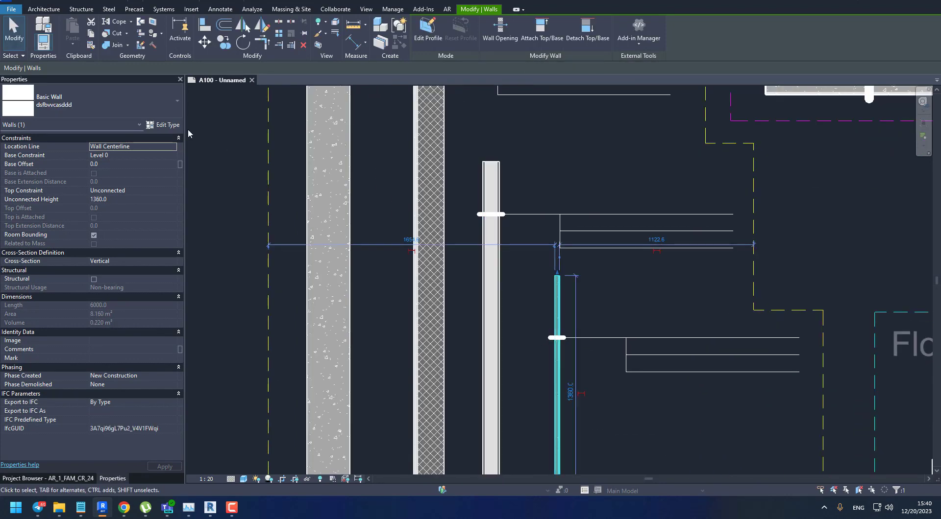
{"action": "left_click", "coordinate": [164, 125]}
{"action": "left_click", "coordinate": [673, 164]}
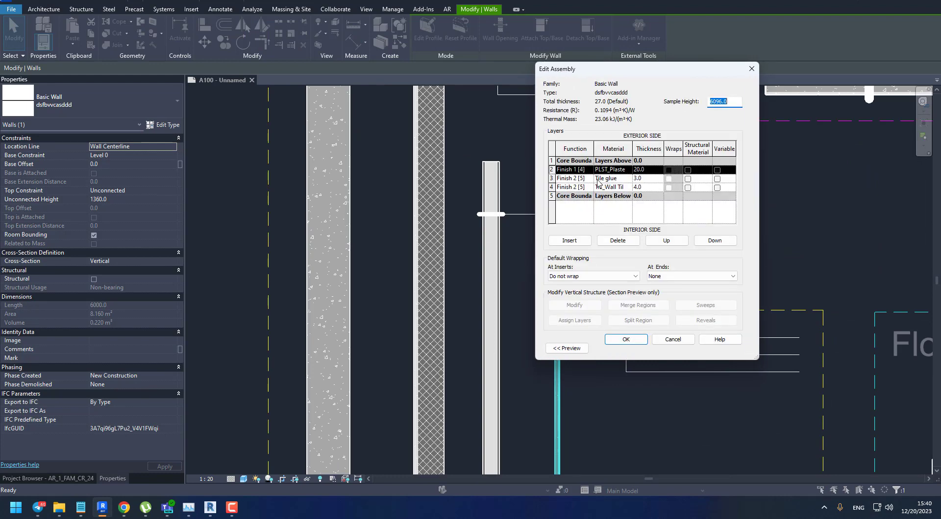
{"action": "left_click", "coordinate": [683, 341]}
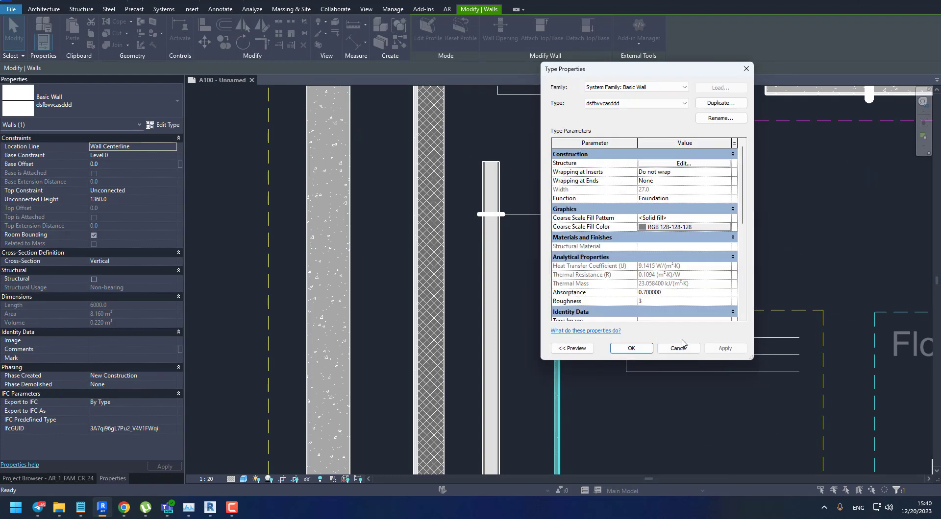
{"action": "left_click", "coordinate": [678, 348]}
{"action": "left_click", "coordinate": [628, 278]}
{"action": "scroll", "coordinate": [628, 278], "scroll_direction": "down", "scroll_amount": 3}
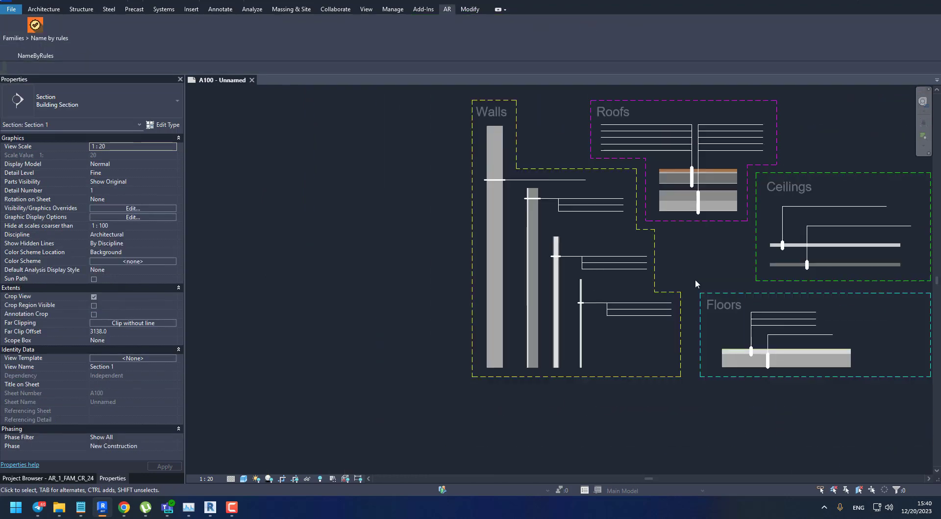
- Run Name by rules to fix the wall, ceiling, floor and roof types, and close the results report
{"action": "middle_click_drag", "start_coordinate": [695, 278], "coordinate": [594, 314]}
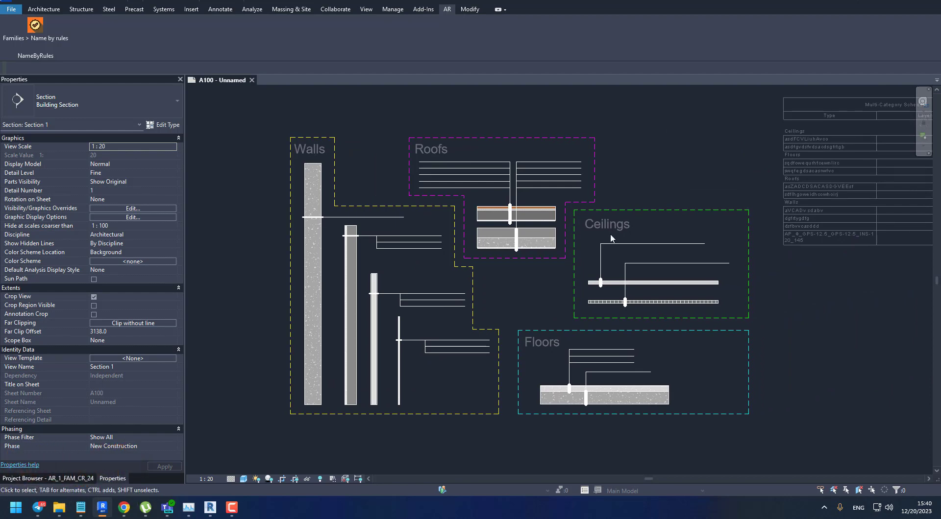
{"action": "scroll", "coordinate": [503, 271], "scroll_direction": "up", "scroll_amount": 2}
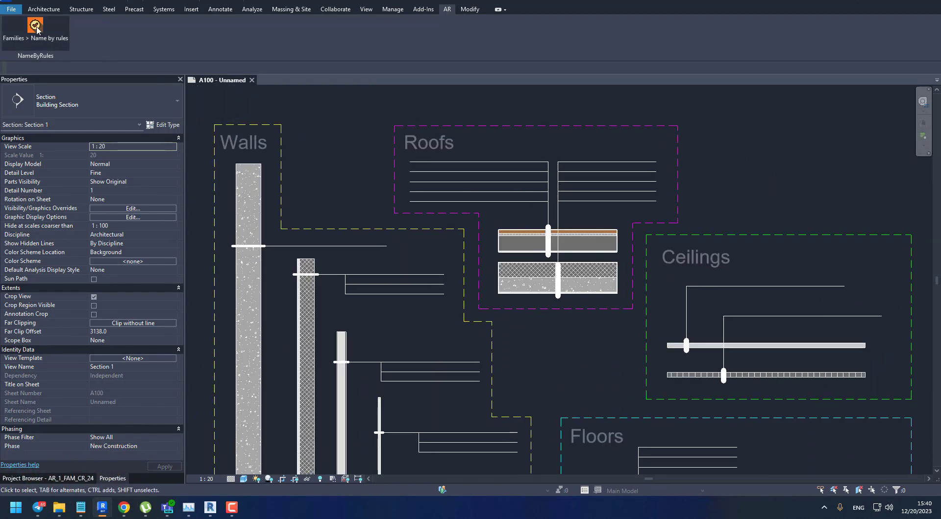
{"action": "left_click", "coordinate": [37, 29]}
{"action": "left_click_drag", "start_coordinate": [226, 110], "coordinate": [365, 89]}
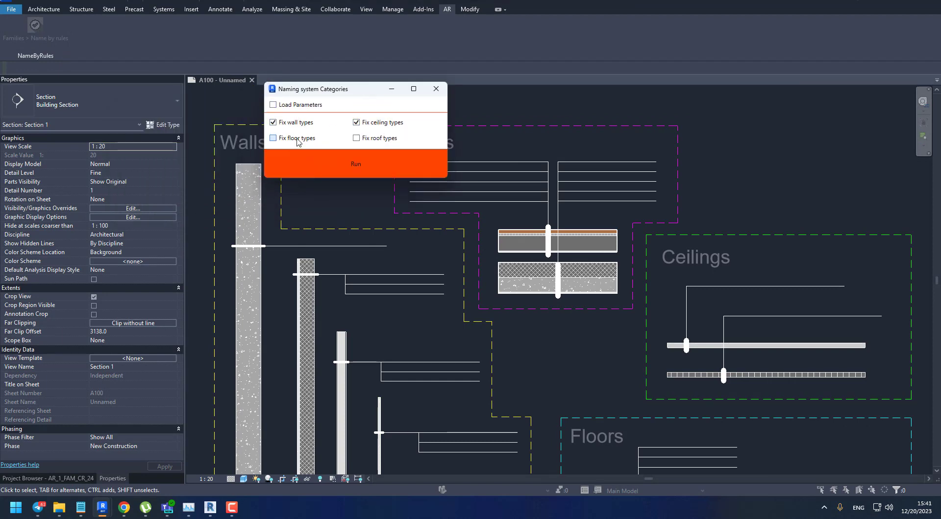
{"action": "left_click", "coordinate": [297, 140]}
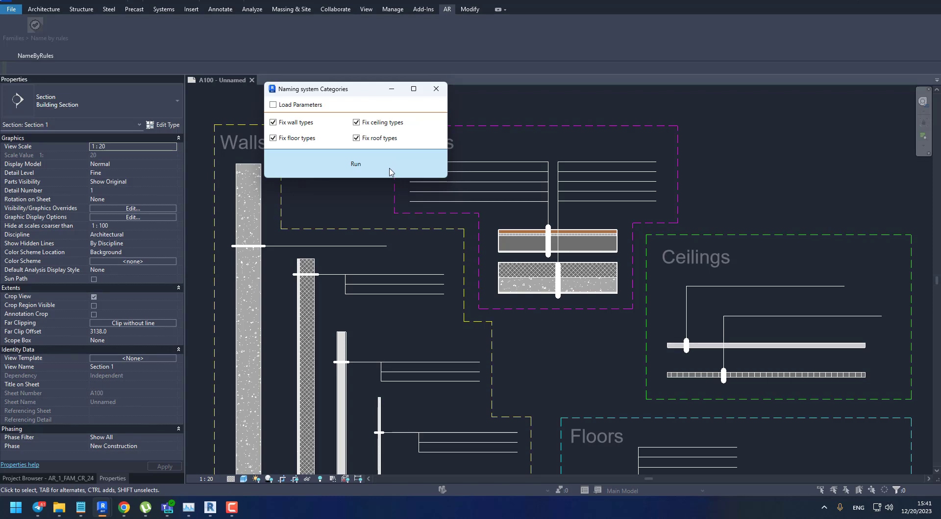
{"action": "left_click", "coordinate": [391, 169]}
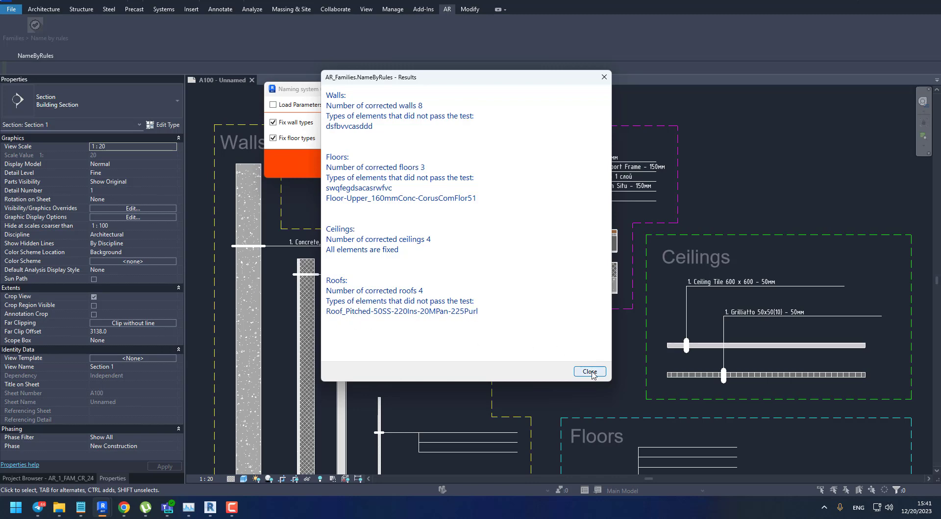
{"action": "left_click", "coordinate": [589, 371]}
- Examine the layer tags of the roofs and of the concrete, insulated and timber walls
{"action": "scroll", "coordinate": [447, 190], "scroll_direction": "up", "scroll_amount": 3}
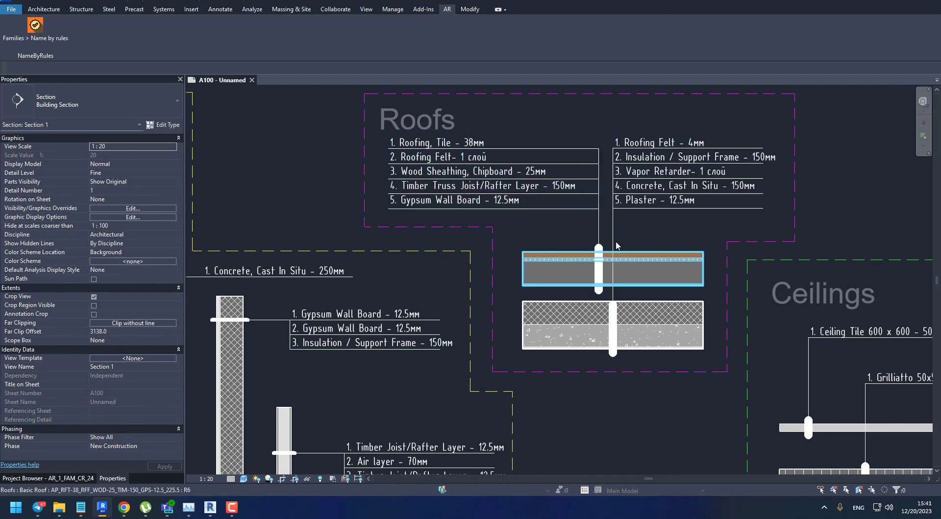
{"action": "scroll", "coordinate": [614, 265], "scroll_direction": "down", "scroll_amount": 3}
{"action": "scroll", "coordinate": [463, 243], "scroll_direction": "up", "scroll_amount": 2}
{"action": "scroll", "coordinate": [463, 243], "scroll_direction": "up", "scroll_amount": 1}
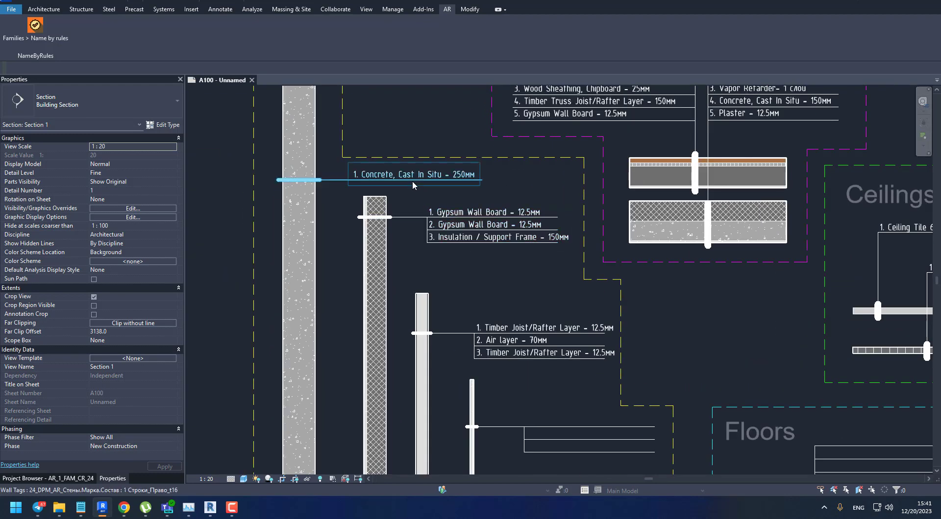
{"action": "middle_click_drag", "start_coordinate": [340, 169], "coordinate": [366, 270]}
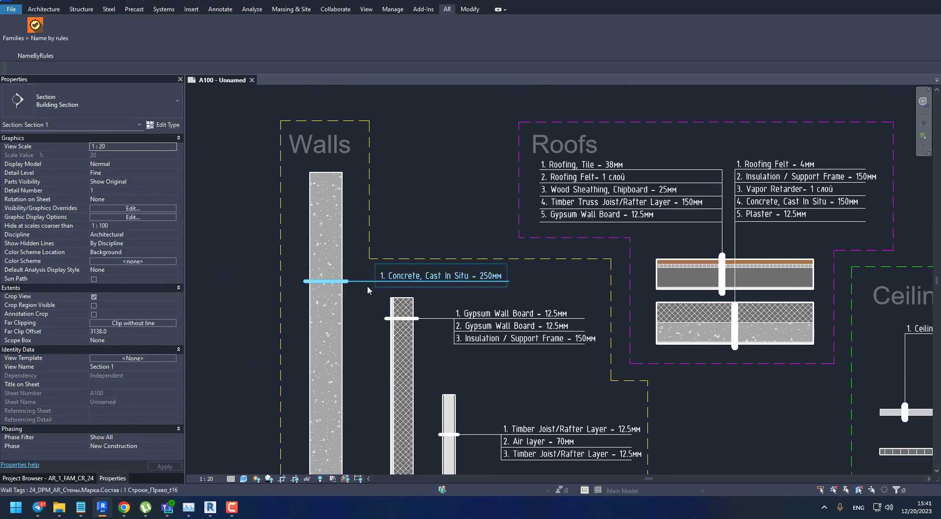
{"action": "left_click", "coordinate": [433, 320]}
{"action": "middle_click_drag", "start_coordinate": [506, 362], "coordinate": [456, 187]}
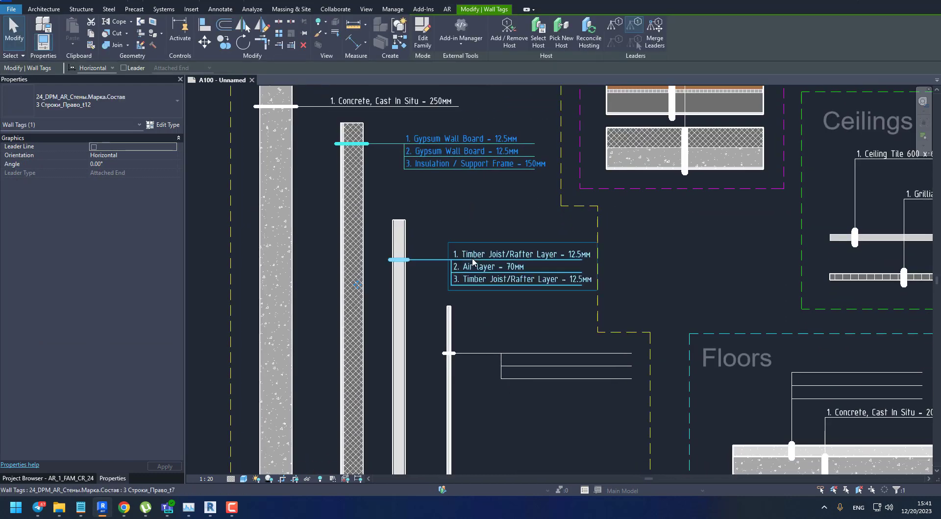
- Check the layer tags of the thinnest wall and the upper floor for missing layer data
{"action": "left_click", "coordinate": [515, 365]}
{"action": "scroll", "coordinate": [515, 358], "scroll_direction": "up", "scroll_amount": 3}
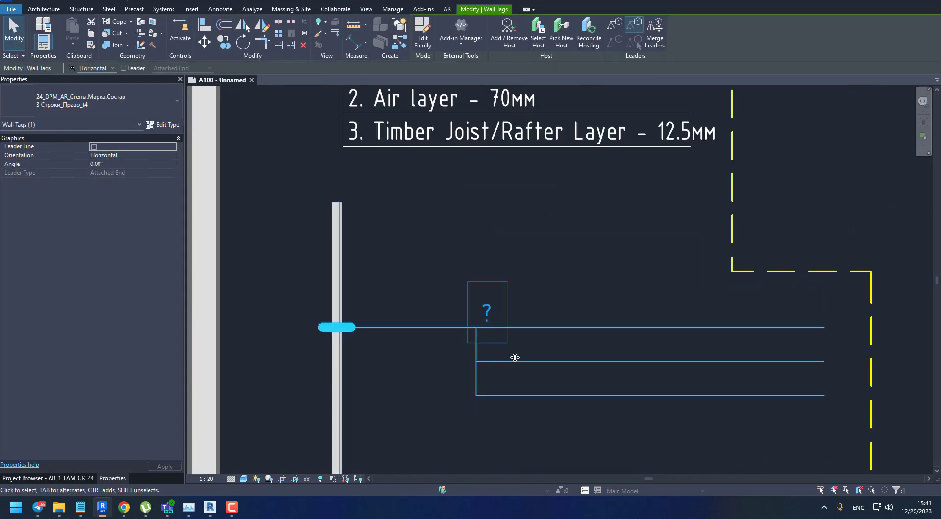
{"action": "scroll", "coordinate": [549, 270], "scroll_direction": "down", "scroll_amount": 4}
{"action": "middle_click_drag", "start_coordinate": [553, 270], "coordinate": [433, 270]}
{"action": "scroll", "coordinate": [461, 270], "scroll_direction": "down", "scroll_amount": 1}
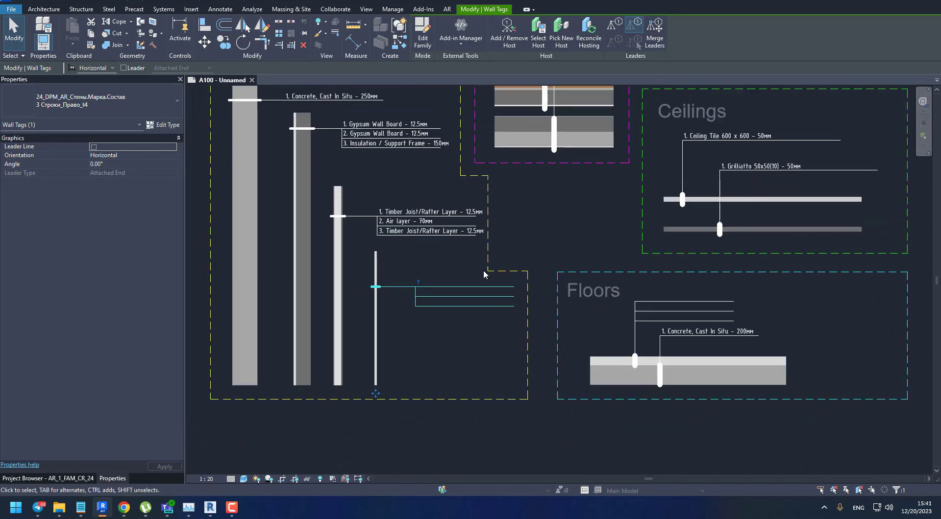
{"action": "scroll", "coordinate": [656, 321], "scroll_direction": "up", "scroll_amount": 3}
{"action": "left_click", "coordinate": [646, 325]}
{"action": "scroll", "coordinate": [591, 376], "scroll_direction": "down", "scroll_amount": 4}
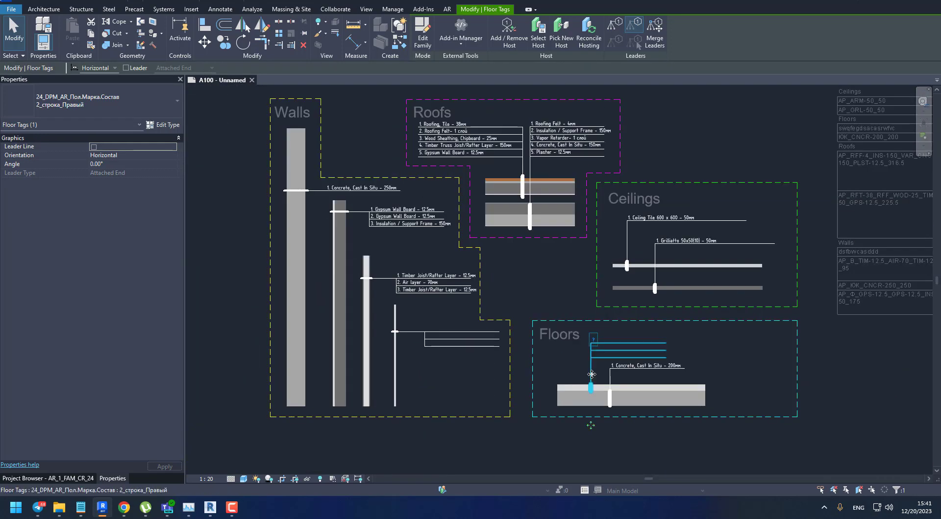
- Check the ceiling layer tags and the type names and layers in the Multi-Category Schedule
{"action": "scroll", "coordinate": [591, 375], "scroll_direction": "down", "scroll_amount": 3}
{"action": "scroll", "coordinate": [664, 293], "scroll_direction": "up", "scroll_amount": 6}
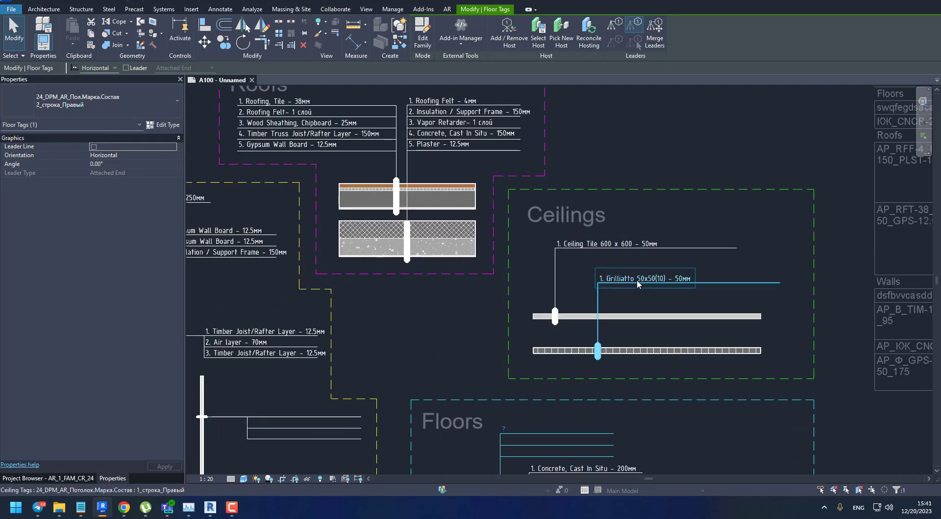
{"action": "scroll", "coordinate": [578, 218], "scroll_direction": "down", "scroll_amount": 3}
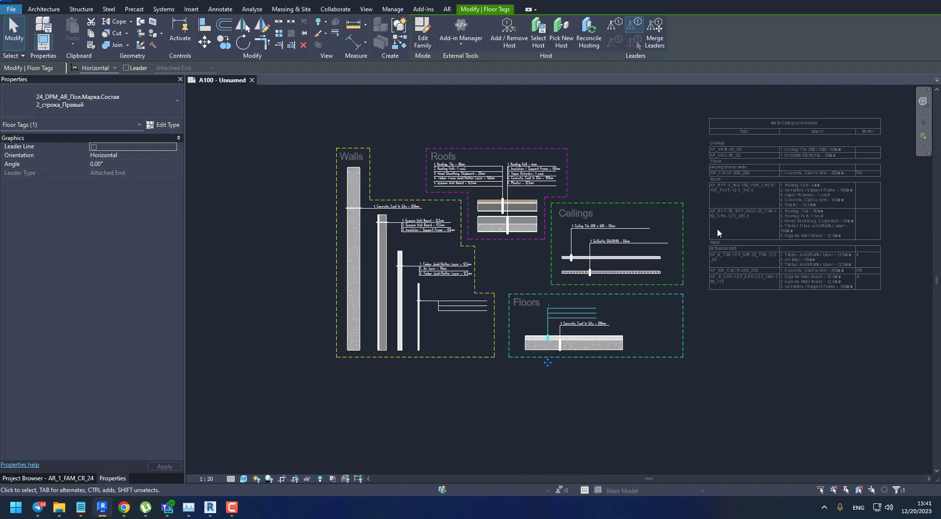
- Open the layer structure of the thinnest wall's type and widen its Material column
{"action": "scroll", "coordinate": [387, 283], "scroll_direction": "up", "scroll_amount": 4}
{"action": "left_click", "coordinate": [459, 303]}
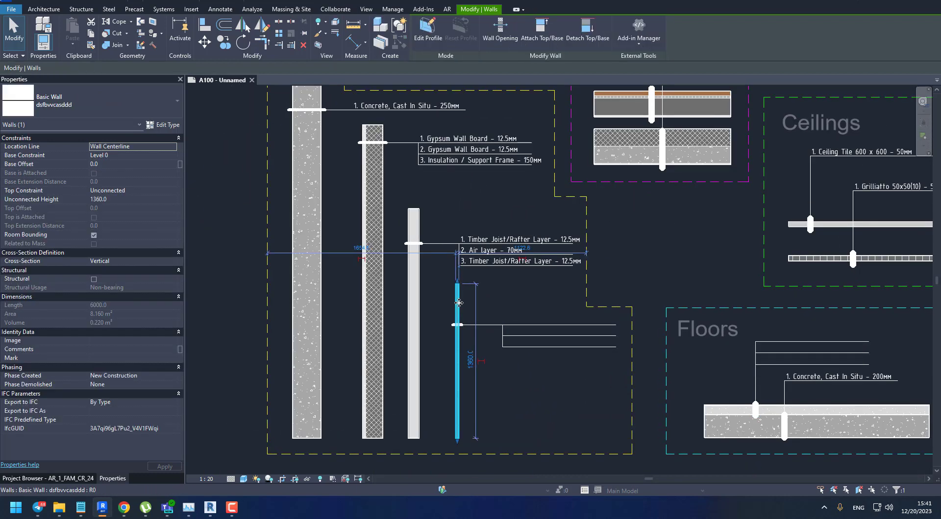
{"action": "scroll", "coordinate": [466, 314], "scroll_direction": "up", "scroll_amount": 3}
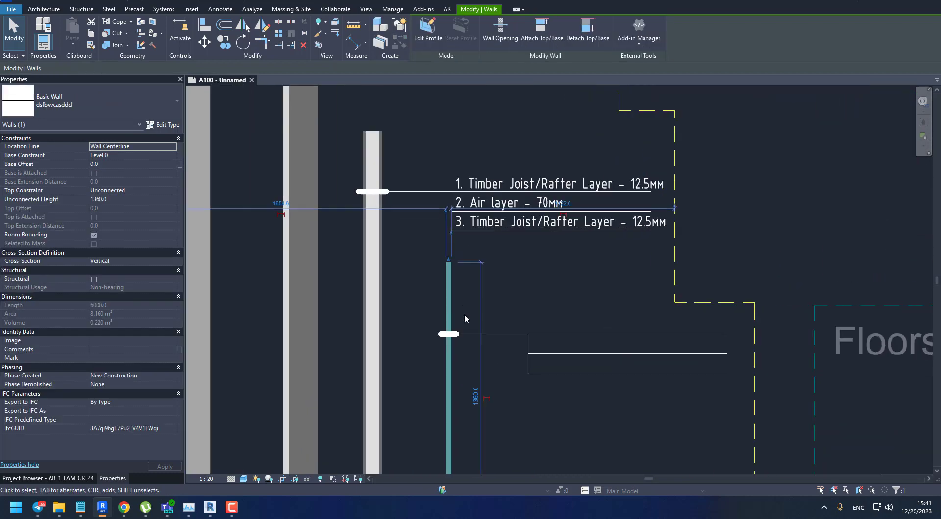
{"action": "left_click", "coordinate": [164, 126]}
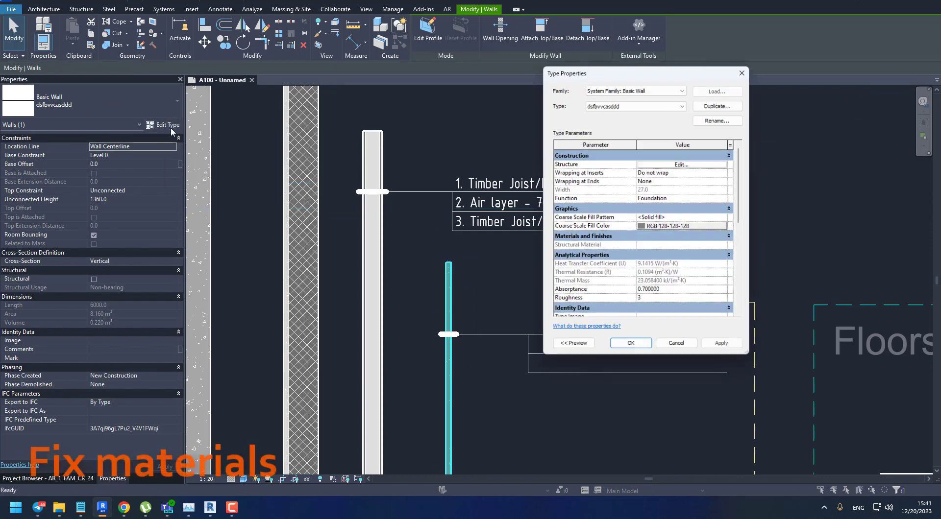
{"action": "left_click", "coordinate": [684, 164]}
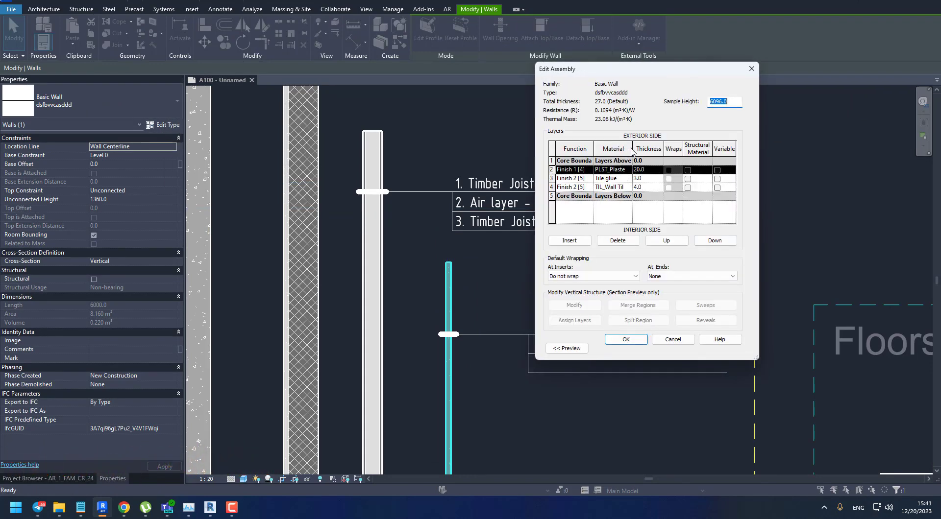
{"action": "left_click_drag", "start_coordinate": [632, 149], "coordinate": [702, 149]}
- Rename the Tile glue material in the thinnest wall's layer structure to GLU_Tile glue and accept the wall type changes
{"action": "left_click", "coordinate": [617, 179]}
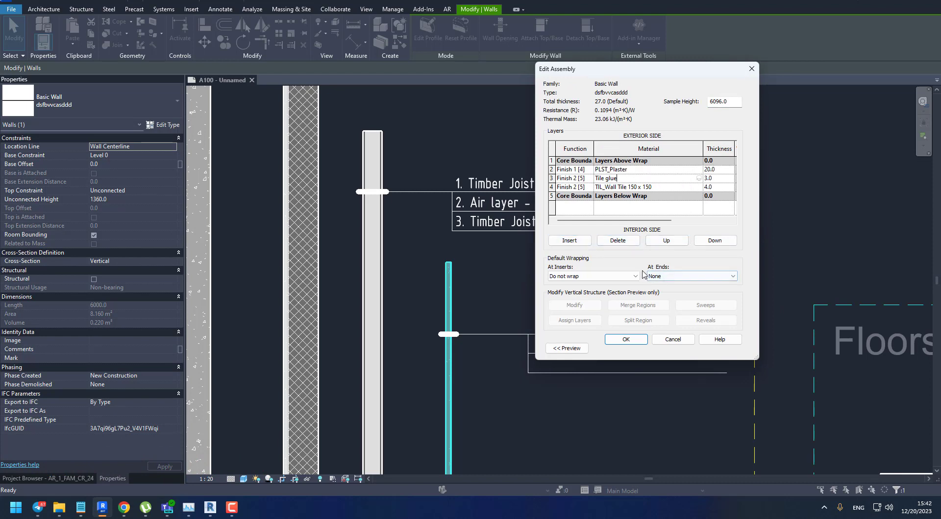
{"action": "left_click", "coordinate": [596, 179]}
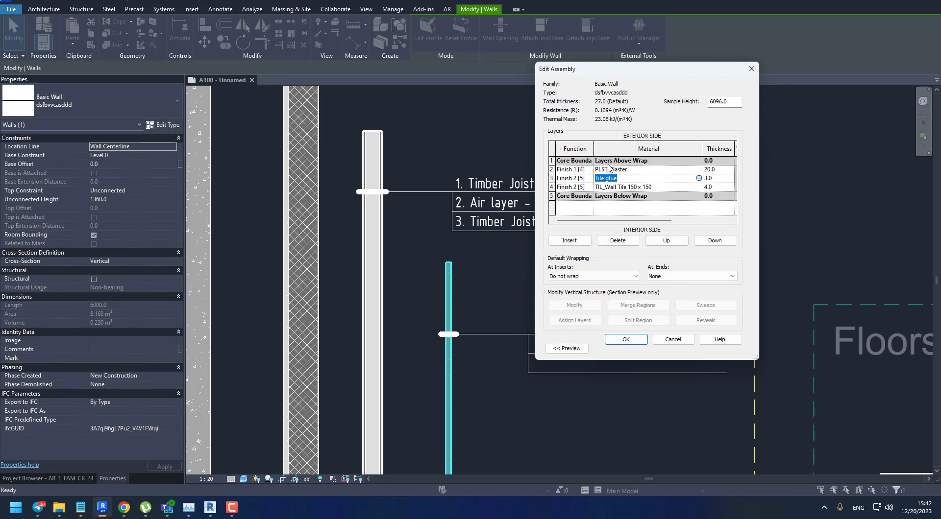
{"action": "left_click", "coordinate": [699, 179]}
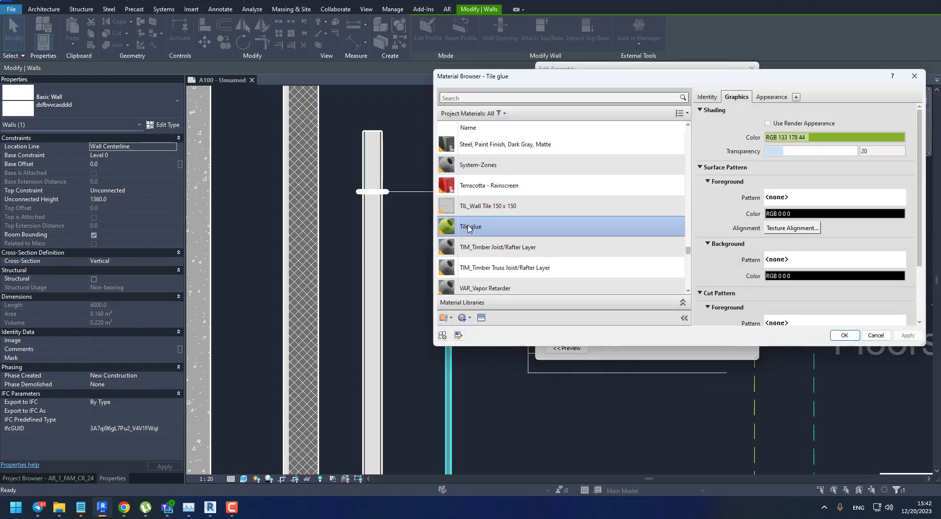
{"action": "double_click", "coordinate": [546, 234]}
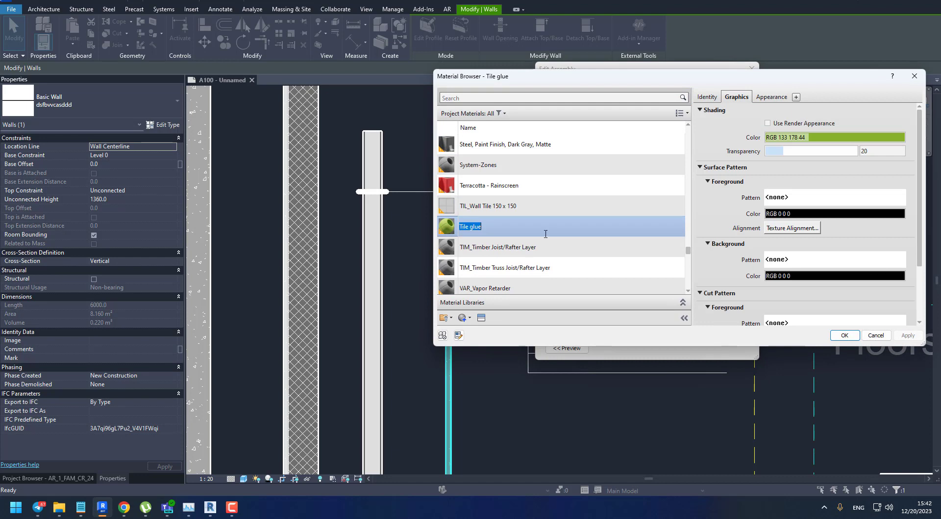
{"action": "left_click", "coordinate": [460, 229]}
{"action": "type", "text": "GLU_"}
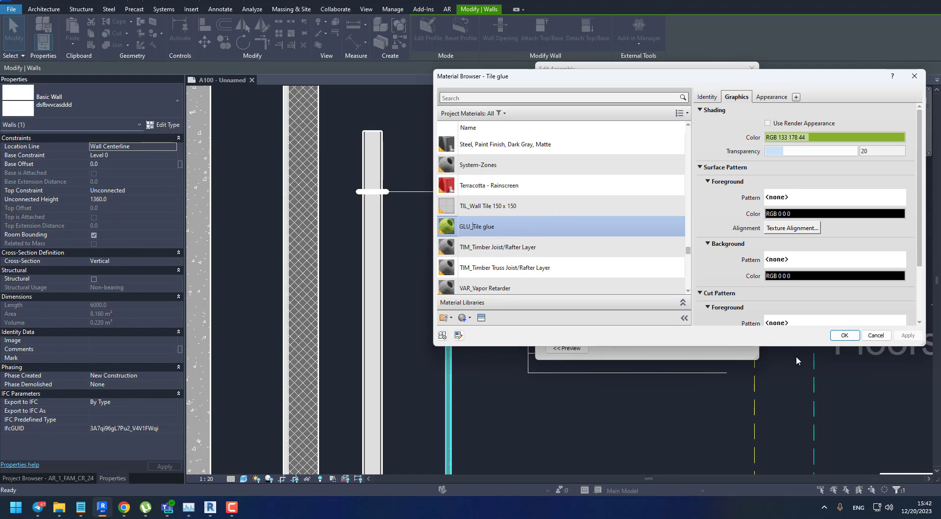
{"action": "left_click", "coordinate": [843, 340]}
{"action": "left_click", "coordinate": [844, 336]}
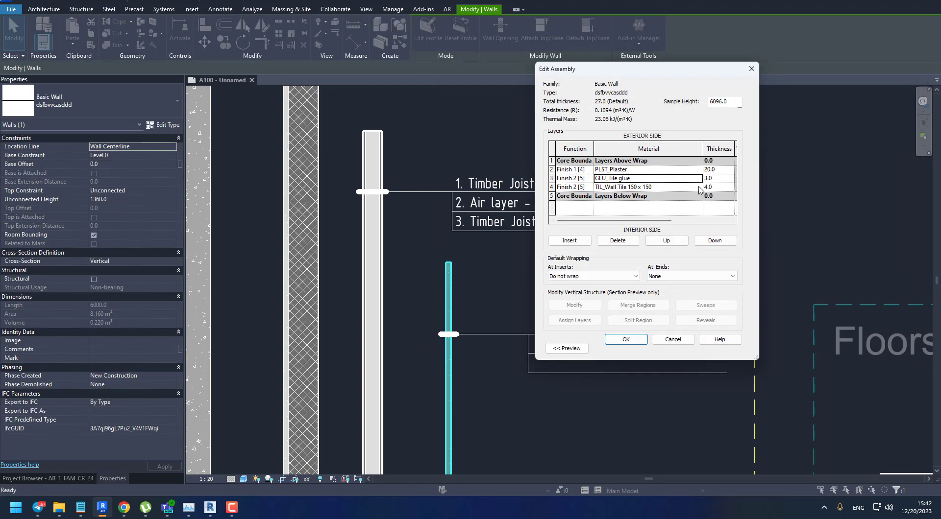
{"action": "left_click", "coordinate": [629, 339]}
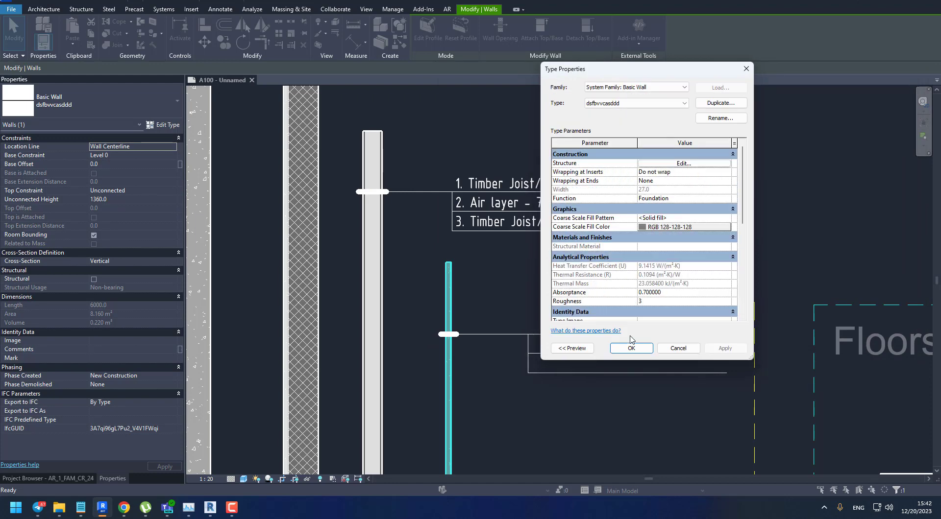
{"action": "left_click", "coordinate": [636, 348]}
- Inspect the layer structure and material names of the upper floor's type without changing it
{"action": "scroll", "coordinate": [493, 255], "scroll_direction": "down", "scroll_amount": 5}
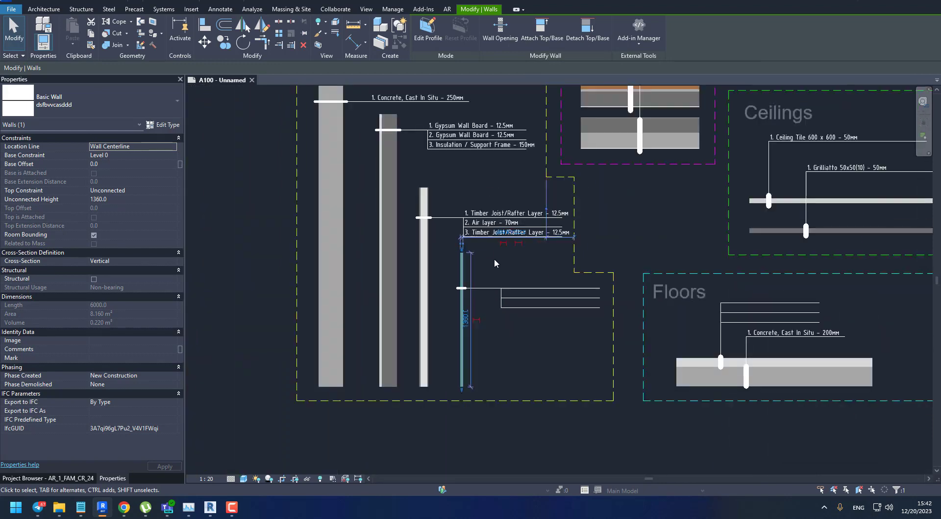
{"action": "scroll", "coordinate": [734, 356], "scroll_direction": "up", "scroll_amount": 4}
{"action": "left_click", "coordinate": [739, 368]}
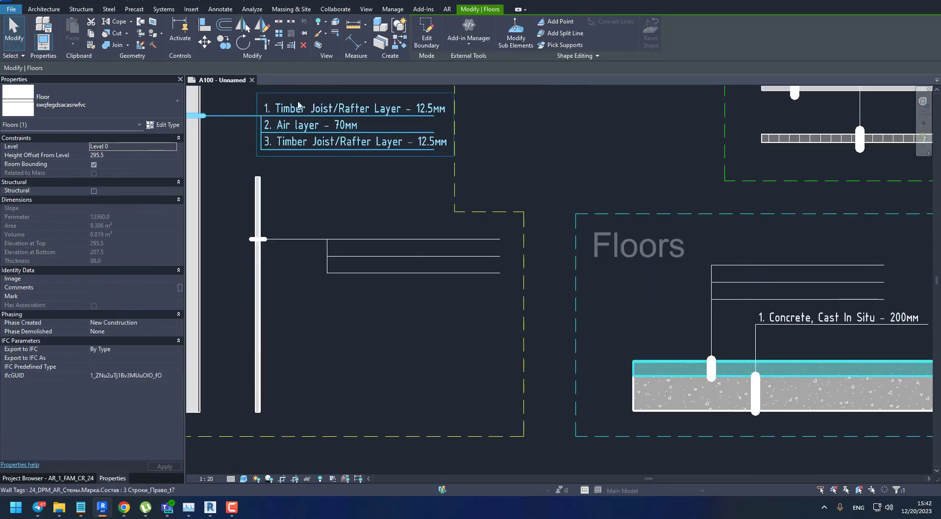
{"action": "left_click", "coordinate": [164, 125]}
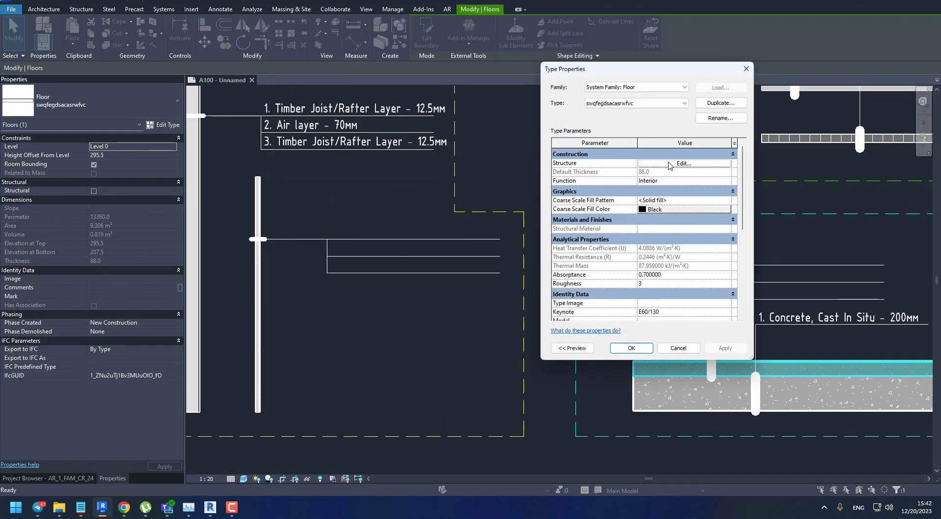
{"action": "left_click", "coordinate": [671, 166]}
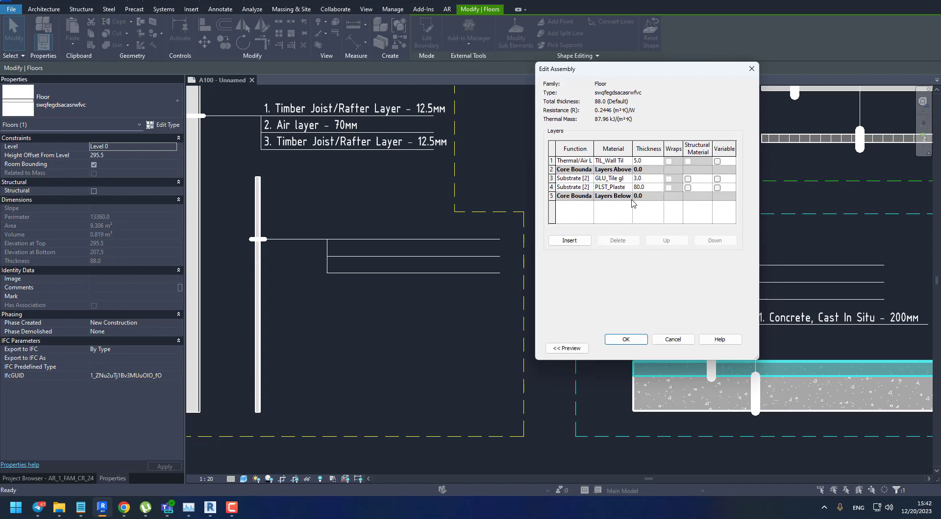
{"action": "left_click", "coordinate": [682, 341]}
{"action": "left_click", "coordinate": [684, 347]}
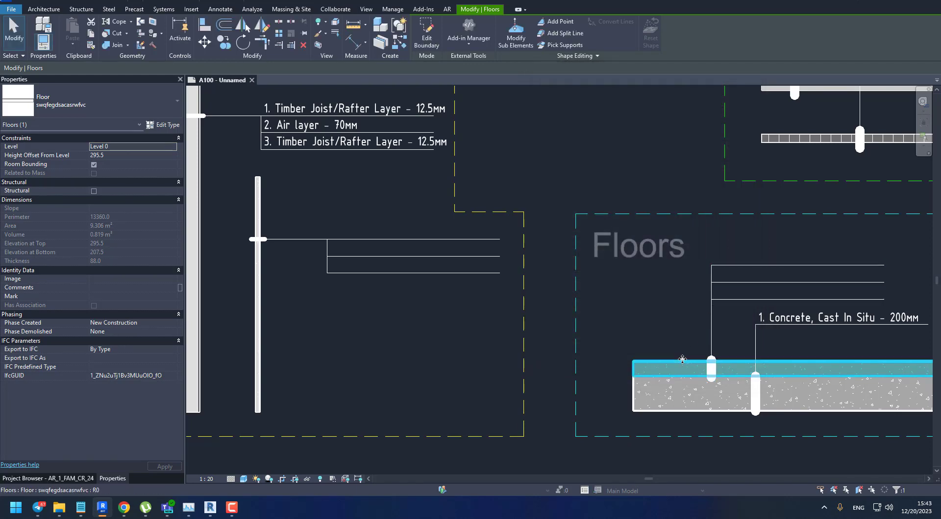
- Look through the upper floor's type parameters down to the layer composition data, leaving them as they are
{"action": "left_click", "coordinate": [166, 125]}
{"action": "scroll", "coordinate": [599, 271], "scroll_direction": "down", "scroll_amount": 10}
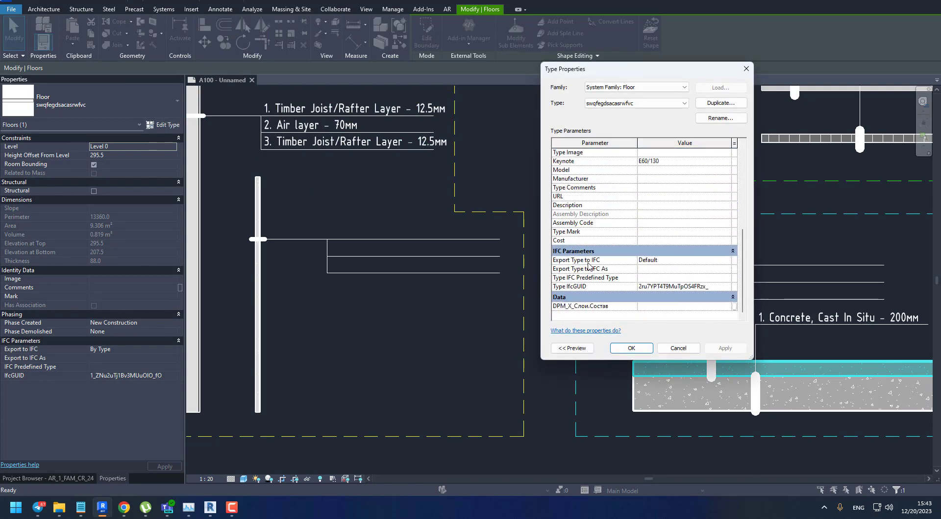
{"action": "left_click", "coordinate": [680, 348]}
{"action": "scroll", "coordinate": [645, 297], "scroll_direction": "down", "scroll_amount": 5}
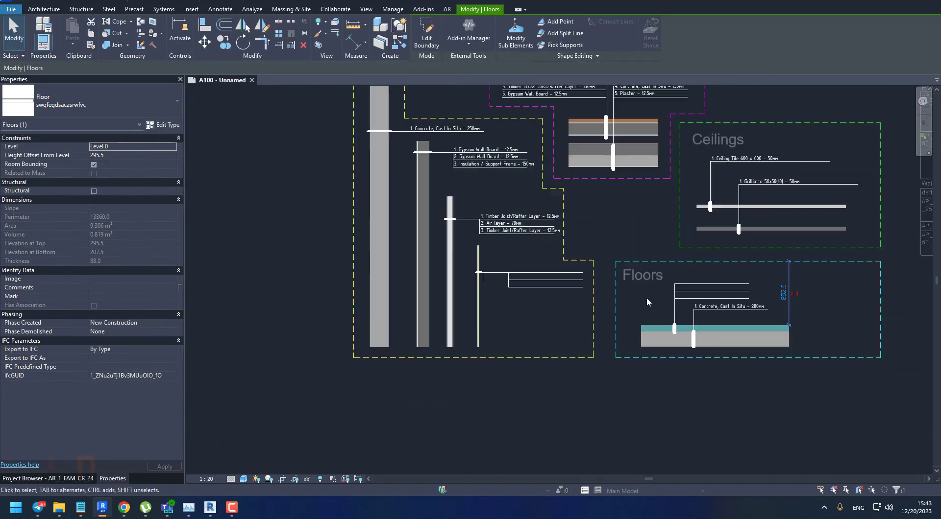
{"action": "scroll", "coordinate": [711, 248], "scroll_direction": "up", "scroll_amount": 3}
{"action": "key", "text": "Escape"}
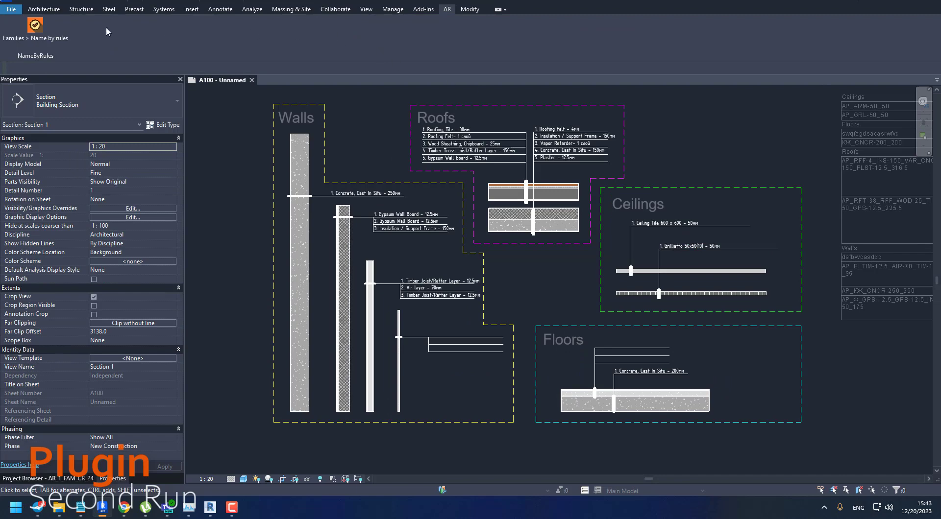
- Run Name by rules with Fix wall types and Fix floor types enabled, and dismiss the results report
{"action": "left_click", "coordinate": [43, 30]}
{"action": "left_click", "coordinate": [55, 44]}
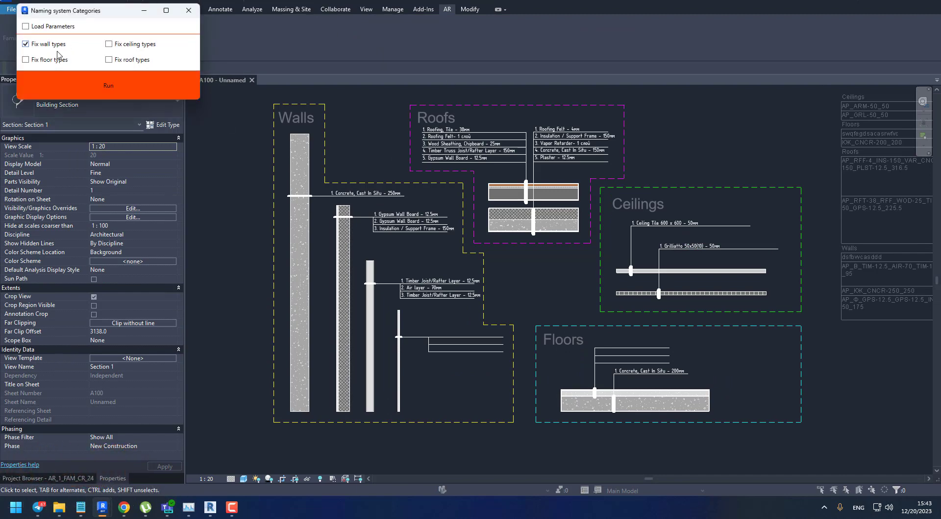
{"action": "left_click", "coordinate": [57, 59]}
{"action": "left_click", "coordinate": [69, 84]}
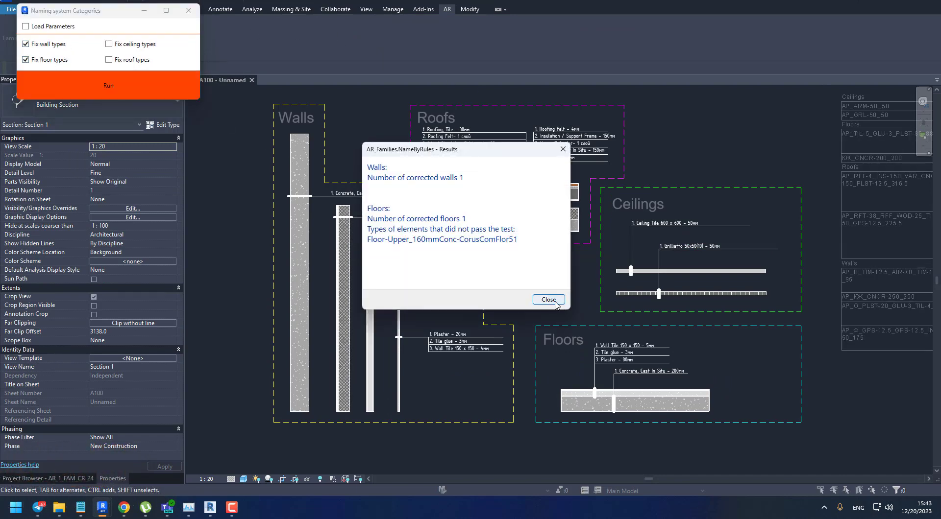
{"action": "left_click", "coordinate": [556, 304]}
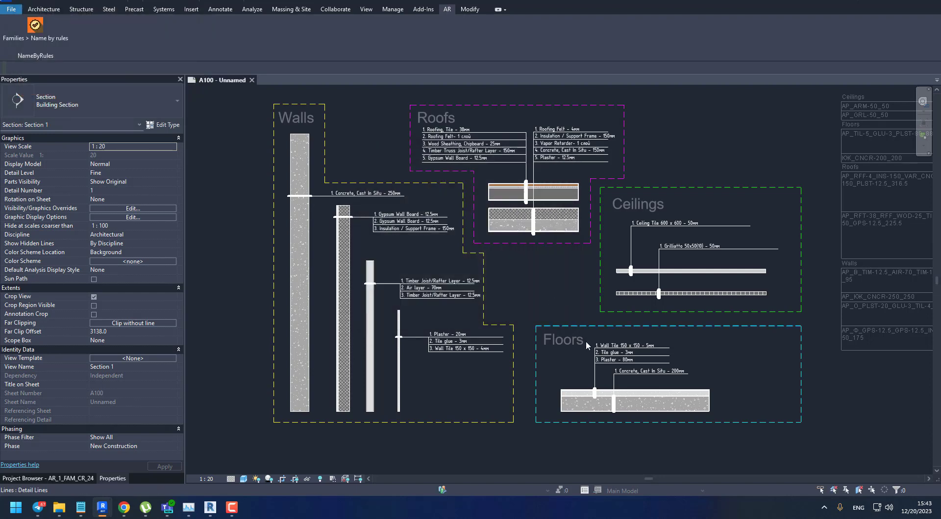
- Check the layer tags of the thinnest wall and upper floor, plus the type names and layers in the Multi-Category Schedule
{"action": "scroll", "coordinate": [620, 375], "scroll_direction": "up", "scroll_amount": 5}
{"action": "scroll", "coordinate": [560, 286], "scroll_direction": "down", "scroll_amount": 4}
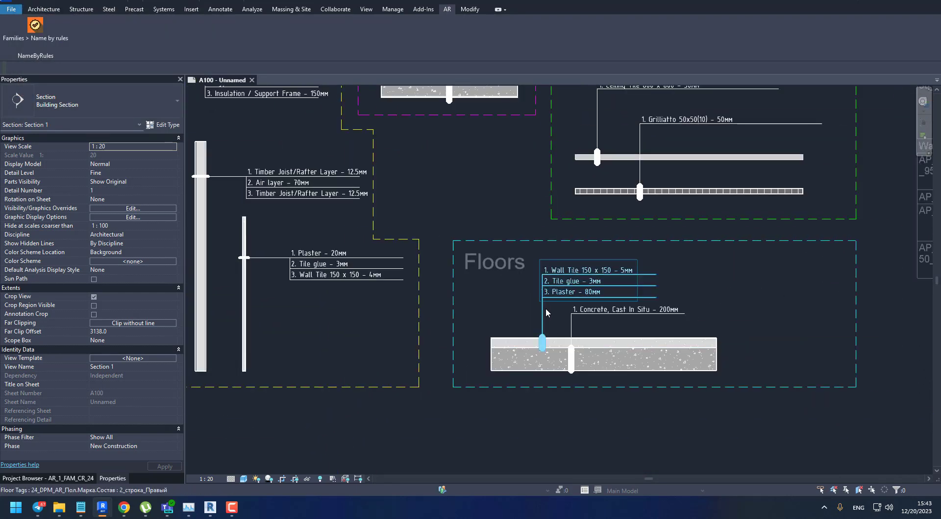
{"action": "scroll", "coordinate": [629, 316], "scroll_direction": "down", "scroll_amount": 3}
{"action": "middle_click_drag", "start_coordinate": [717, 237], "coordinate": [592, 343]}
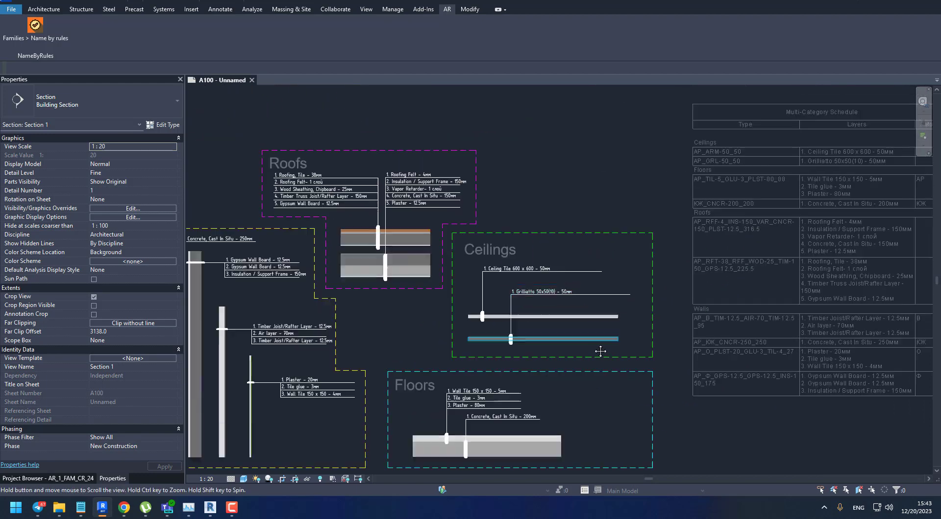
{"action": "scroll", "coordinate": [590, 339], "scroll_direction": "down", "scroll_amount": 3}
{"action": "scroll", "coordinate": [828, 272], "scroll_direction": "up", "scroll_amount": 5}
{"action": "middle_click_drag", "start_coordinate": [669, 209], "coordinate": [614, 163]}
{"action": "scroll", "coordinate": [614, 163], "scroll_direction": "up", "scroll_amount": 1}
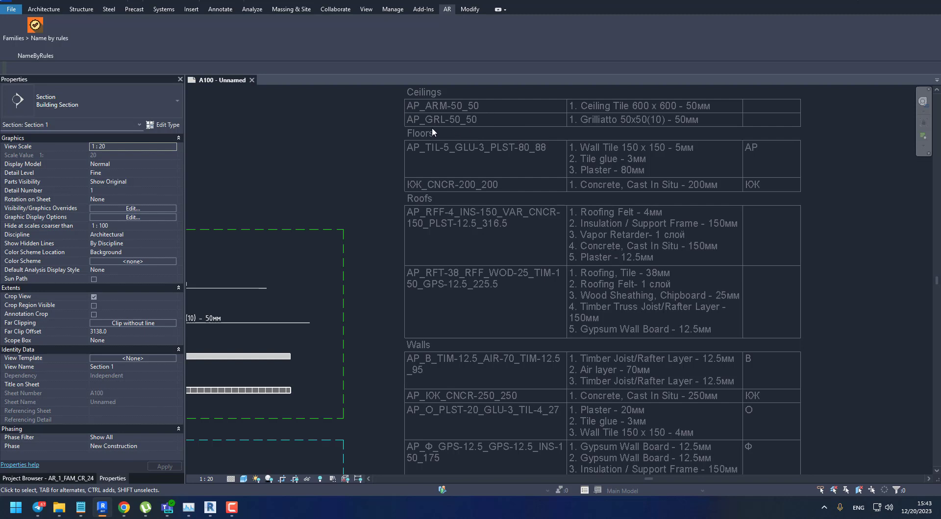
{"action": "middle_click_drag", "start_coordinate": [498, 243], "coordinate": [487, 189]}
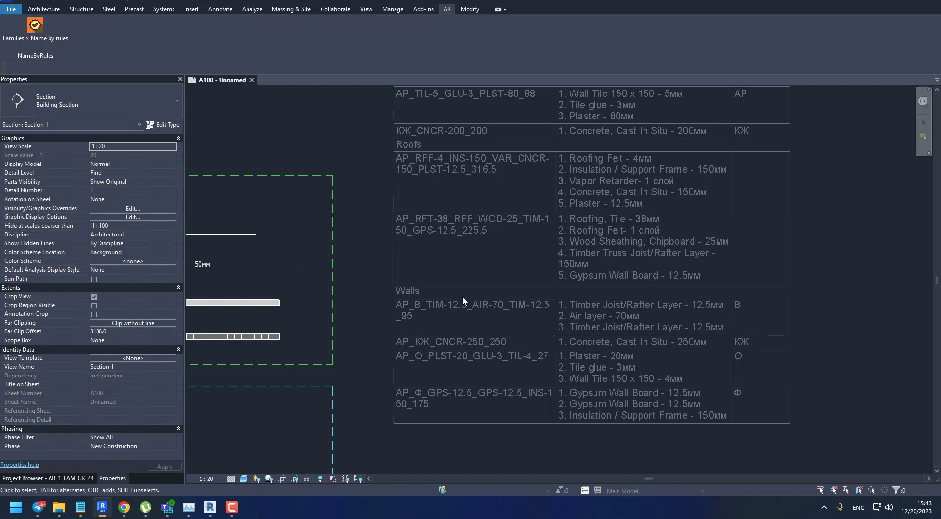
{"action": "scroll", "coordinate": [518, 322], "scroll_direction": "down", "scroll_amount": 4}
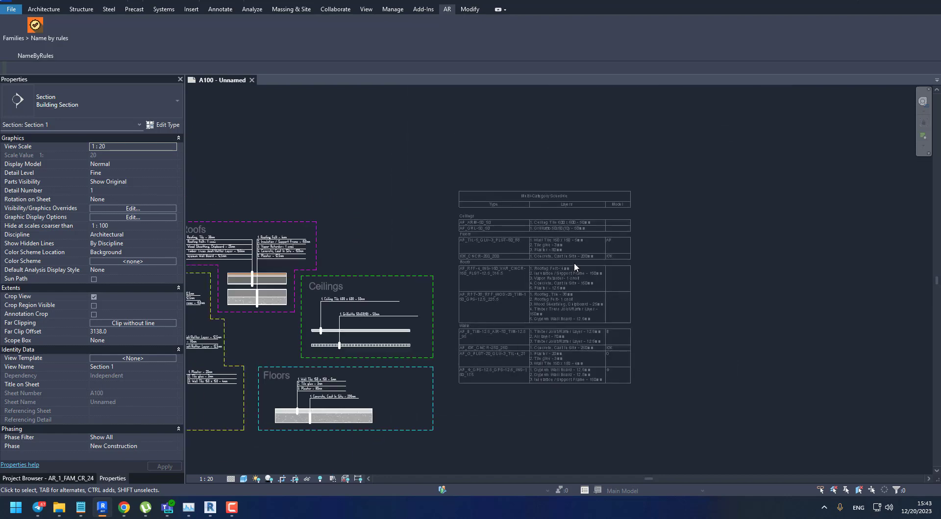
- Widen the Type column of the Multi-Category Schedule on the sheet so each type name fits on one line
{"action": "left_click", "coordinate": [578, 219]}
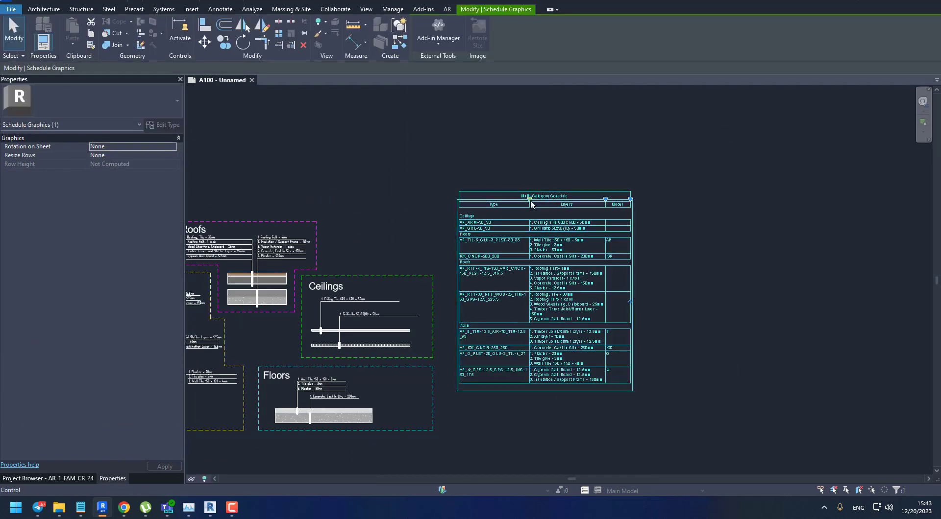
{"action": "scroll", "coordinate": [534, 220], "scroll_direction": "up", "scroll_amount": 3}
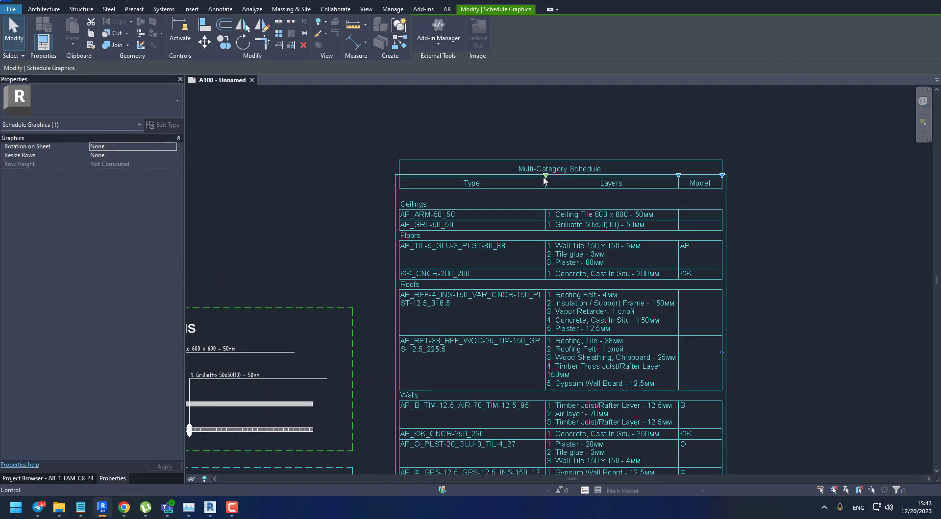
{"action": "left_click", "coordinate": [576, 109]}
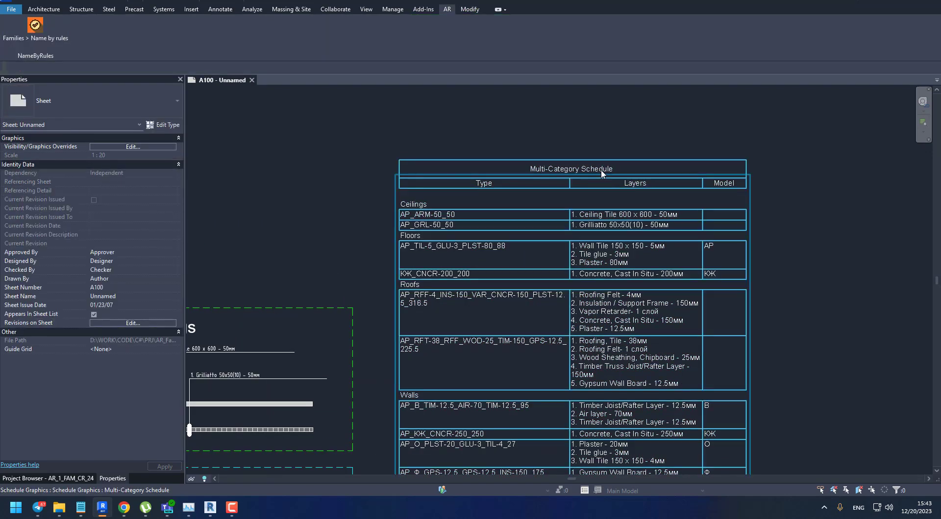
{"action": "left_click", "coordinate": [571, 181]}
{"action": "left_click_drag", "start_coordinate": [572, 180], "coordinate": [650, 181]}
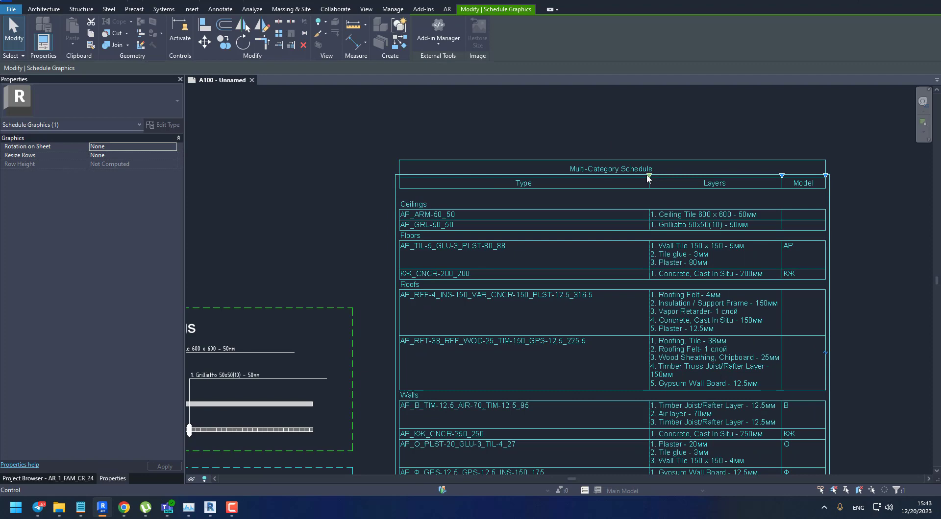
{"action": "left_click", "coordinate": [590, 129]}
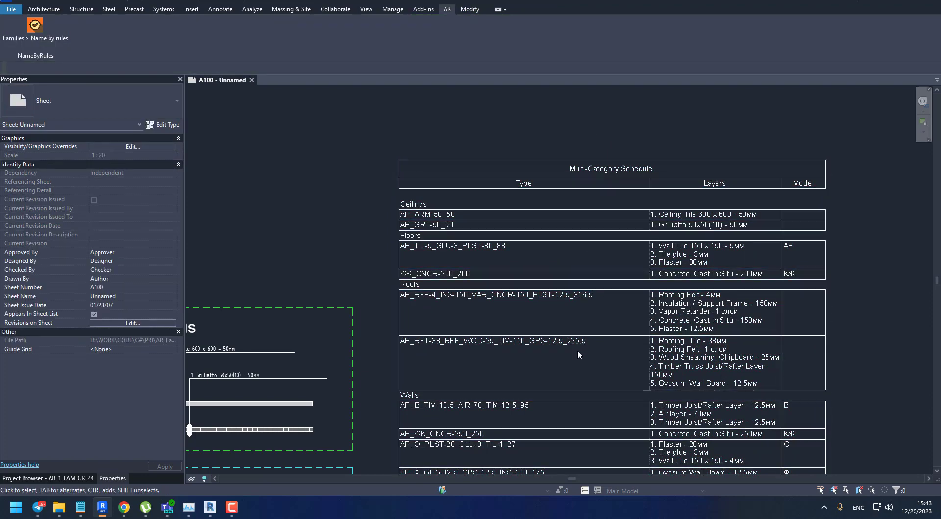
- Review the type names, layers and model codes of all categories in the widened Multi-Category Schedule
{"action": "scroll", "coordinate": [521, 369], "scroll_direction": "down", "scroll_amount": 4}
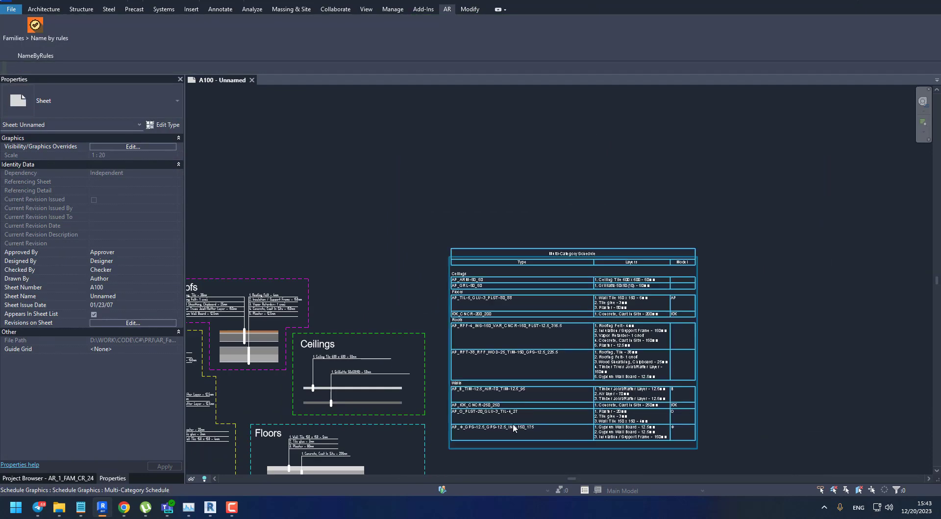
{"action": "scroll", "coordinate": [513, 426], "scroll_direction": "up", "scroll_amount": 5}
{"action": "scroll", "coordinate": [554, 430], "scroll_direction": "down", "scroll_amount": 3}
{"action": "scroll", "coordinate": [698, 382], "scroll_direction": "up", "scroll_amount": 2}
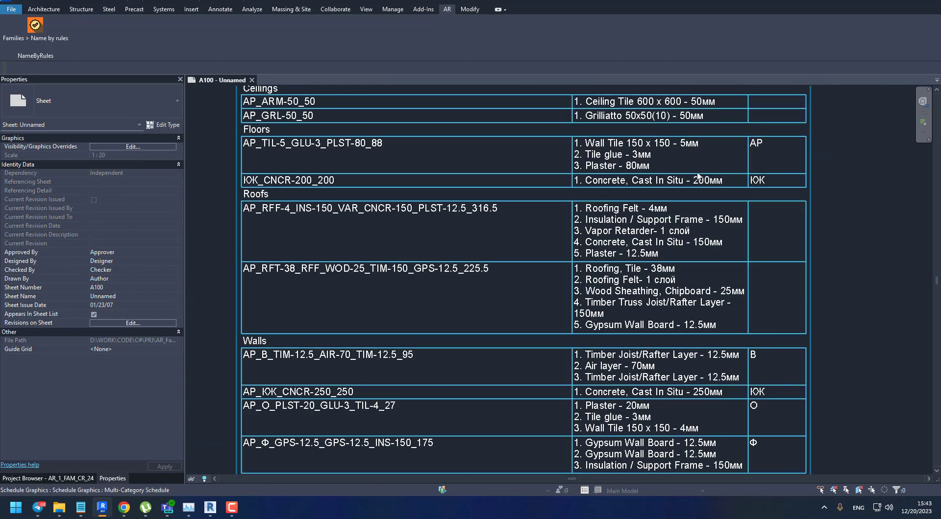
{"action": "scroll", "coordinate": [691, 243], "scroll_direction": "down", "scroll_amount": 1}
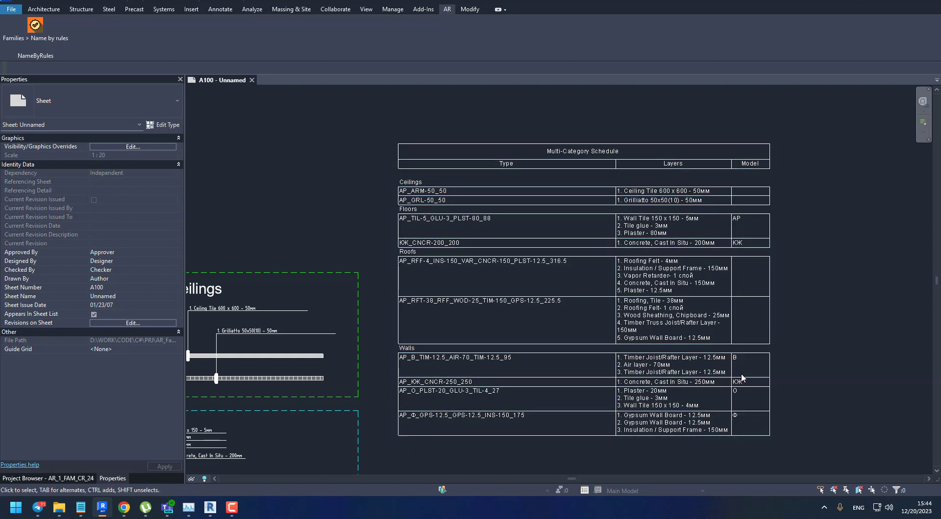
{"action": "scroll", "coordinate": [630, 253], "scroll_direction": "down", "scroll_amount": 3}
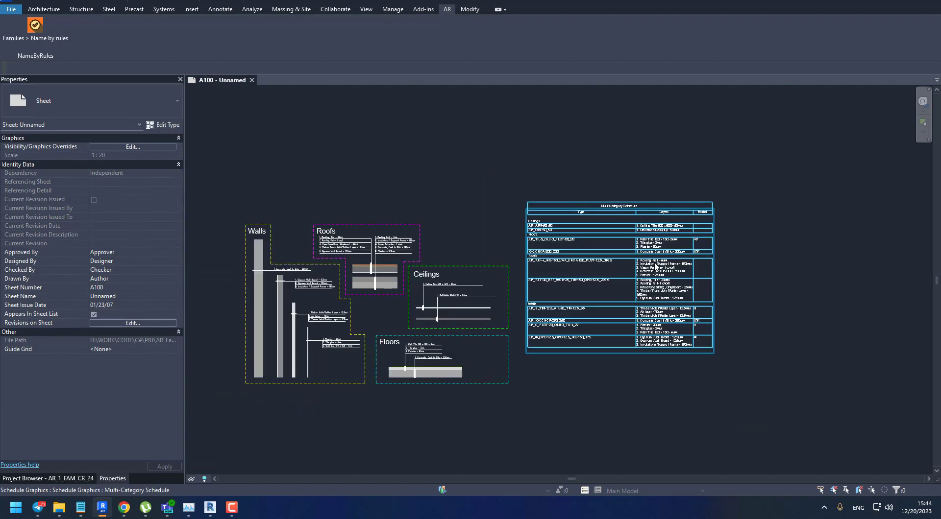